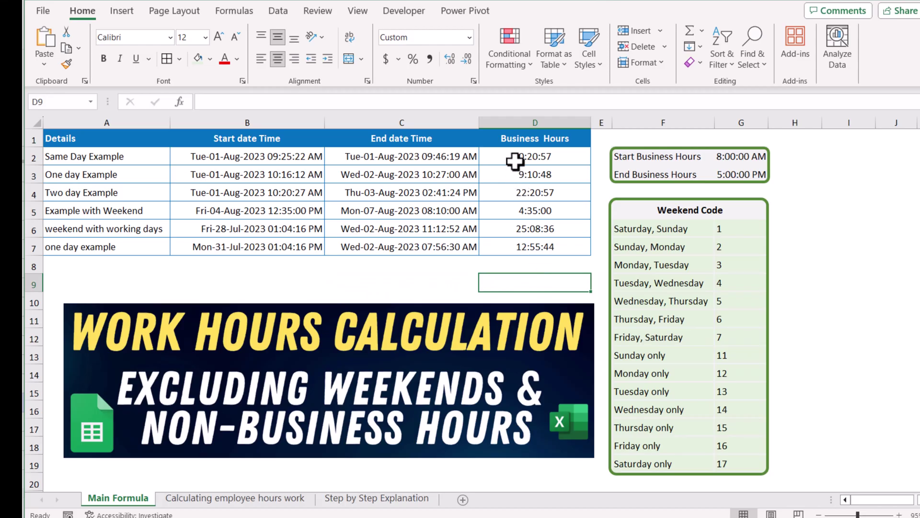
- Select D2 on the Main Formula sheet and enlarge the formula area to read its full LET formula and the weekend codes
left_click(516, 162)
left_click_drag(504, 111, 493, 242)
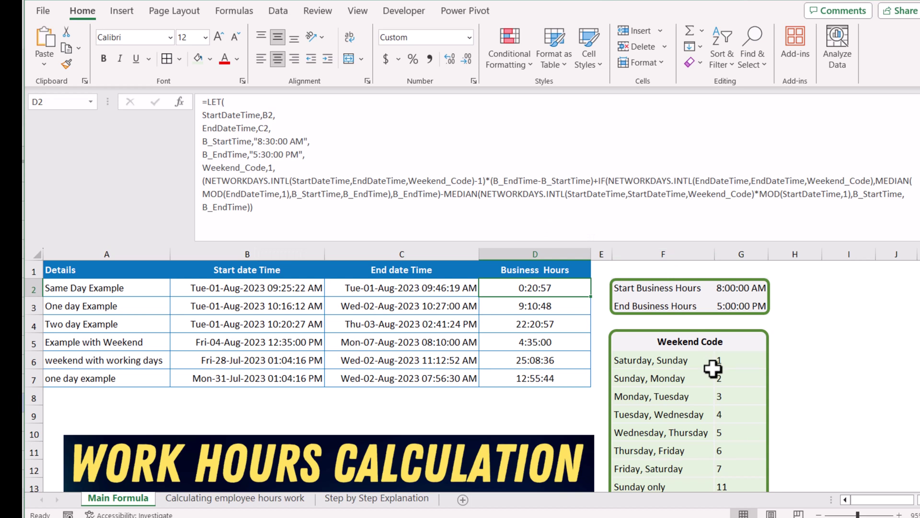
scroll(713, 368, "down", 1)
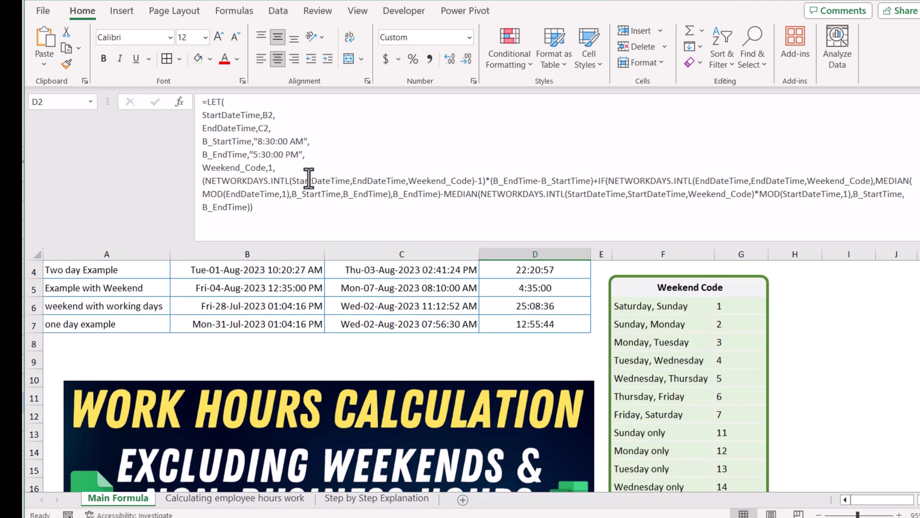
scroll(336, 236, "up", 1)
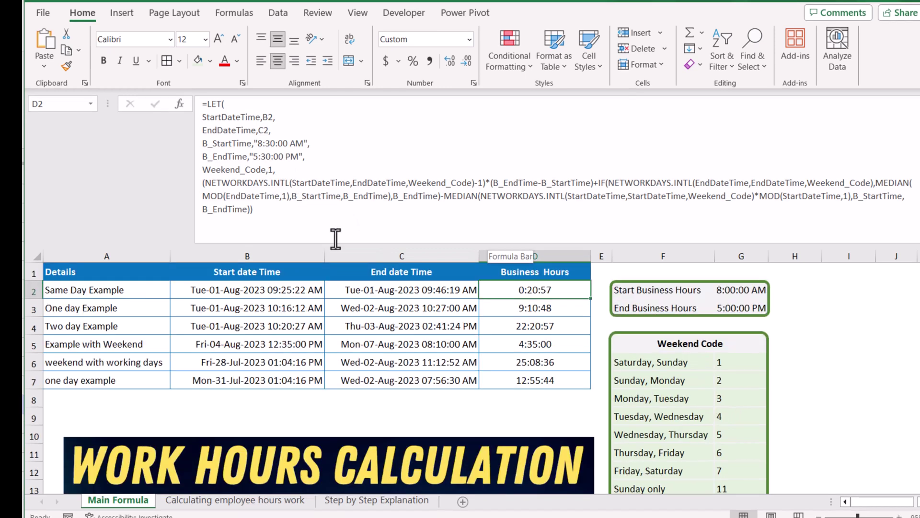
- Copy the LET formula text from D2 into cell F2 of the Calculating employee hours work sheet
left_click_drag(309, 232, 166, 88)
key("ctrl+c")
key("Escape")
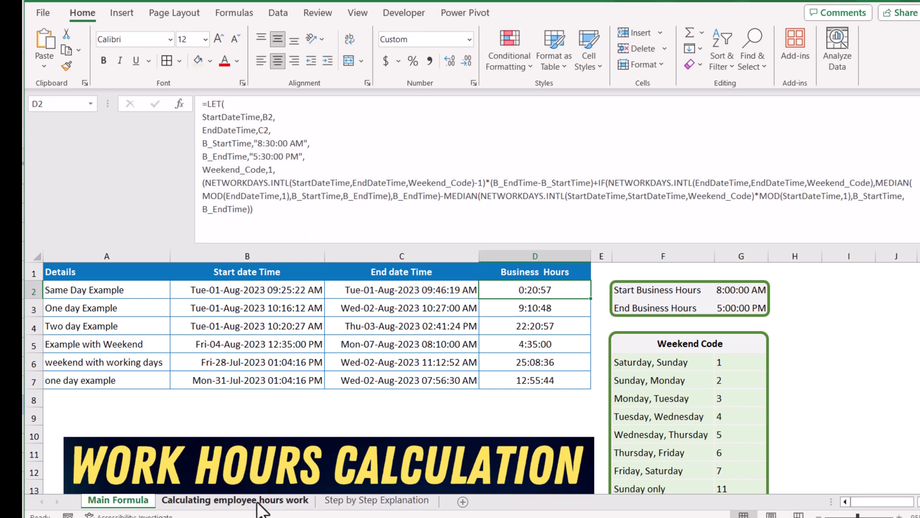
left_click(258, 501)
double_click(556, 296)
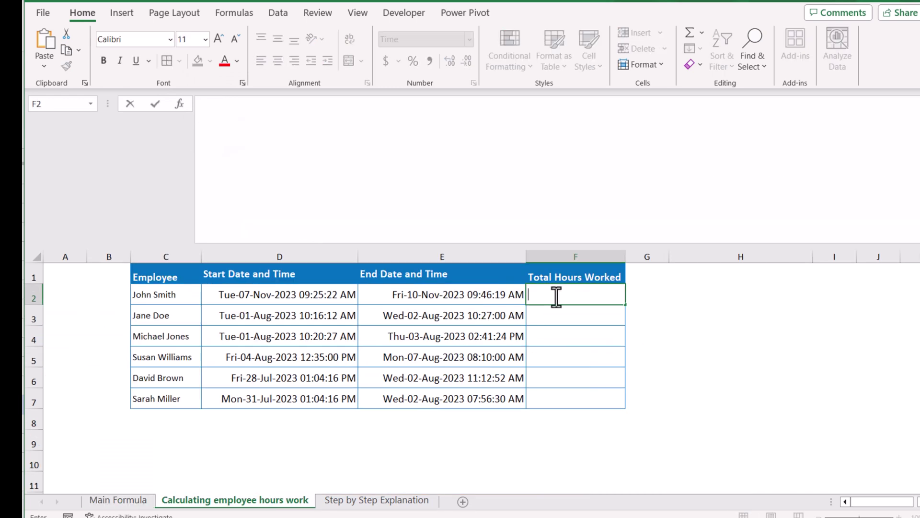
key("ctrl+v")
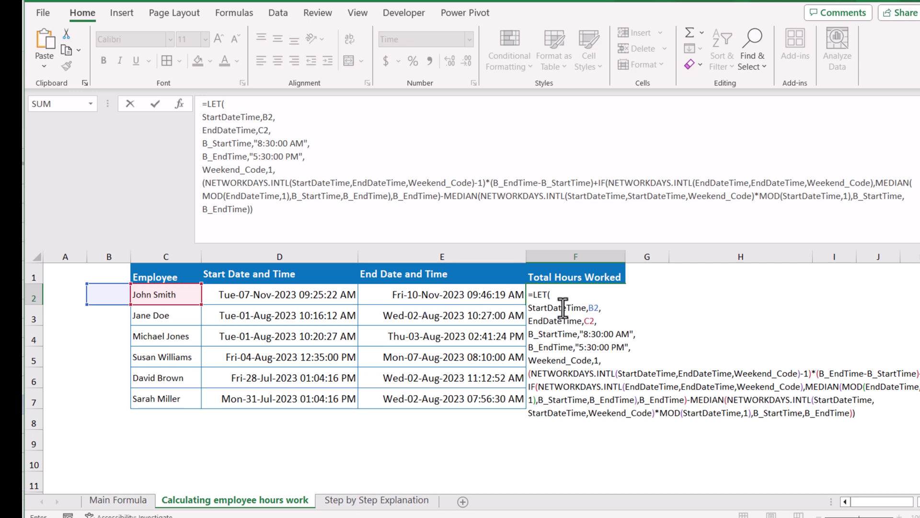
- Set StartDateTime to D2 and EndDateTime to E2 in F2's formula, then fill it down to F7
left_click(592, 306)
key("BackSpace")
key("BackSpace")
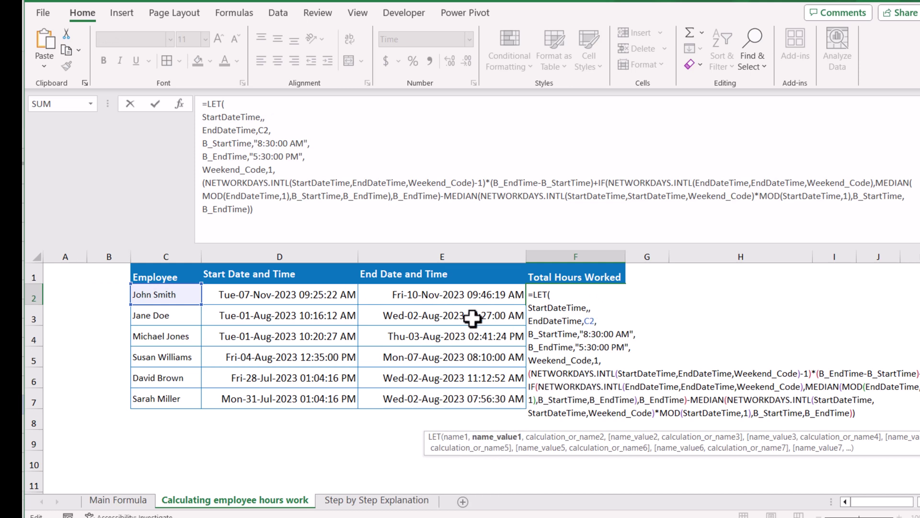
left_click(319, 301)
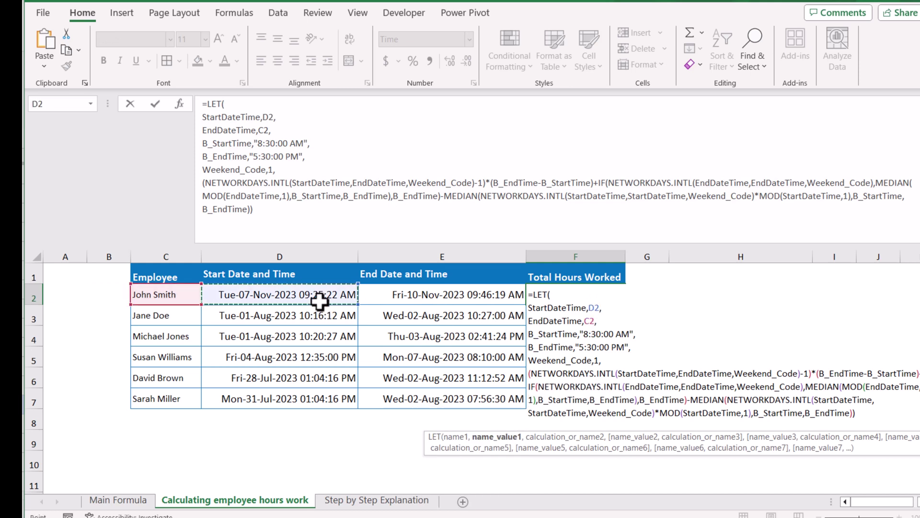
left_click(595, 320)
key("BackSpace")
key("BackSpace")
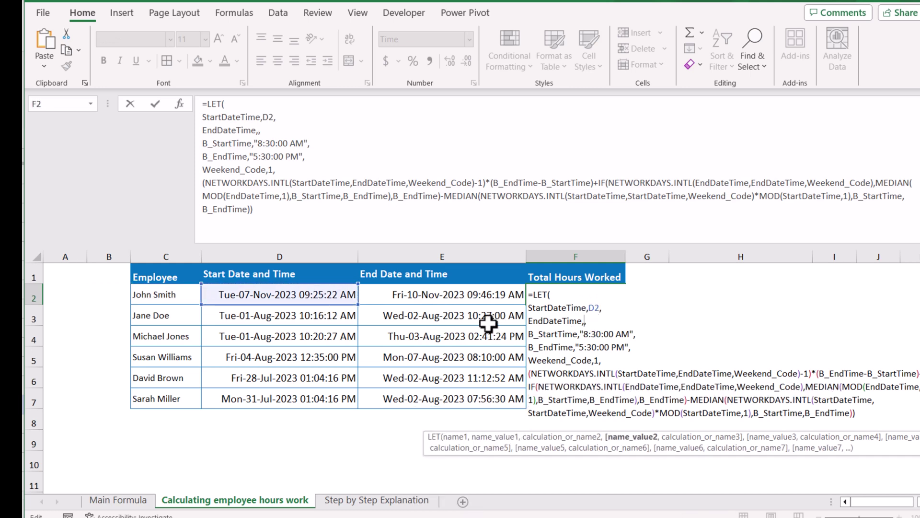
left_click(428, 294)
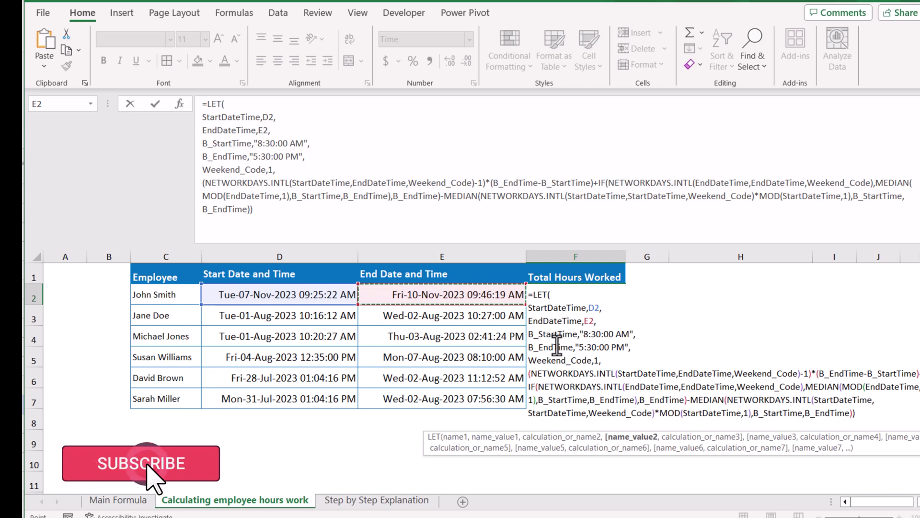
key("Return")
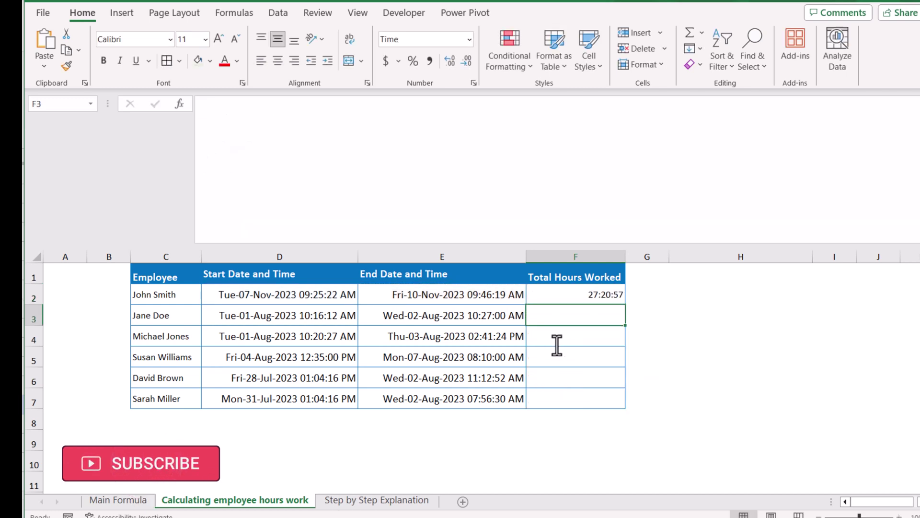
left_click(589, 295)
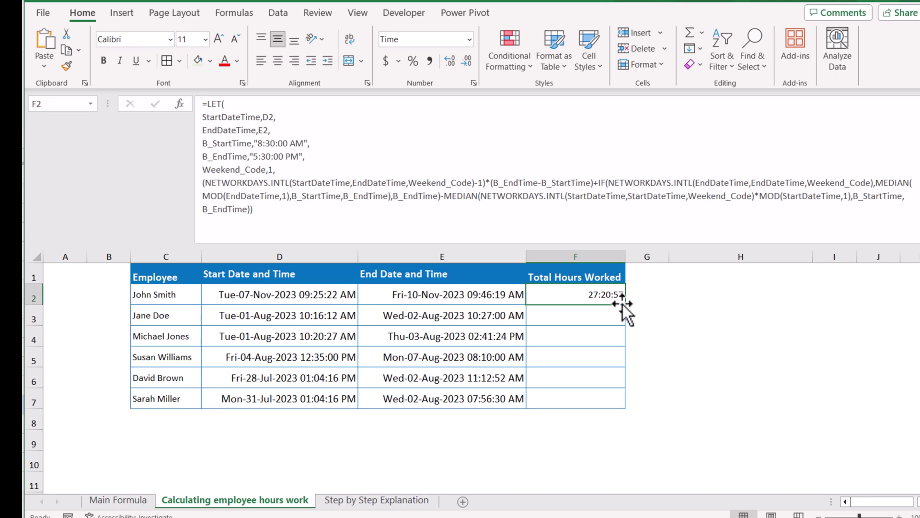
left_click_drag(627, 305, 619, 405)
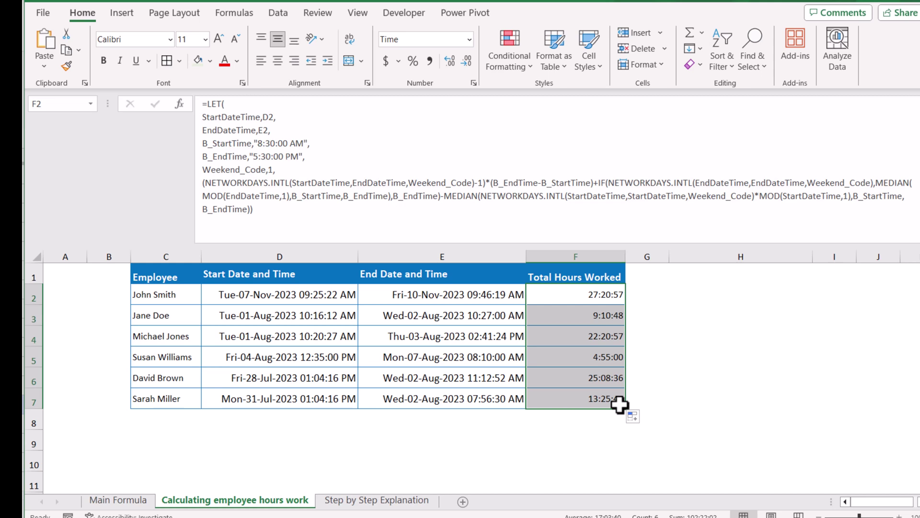
- Append *24 to the end of the Total Hours Worked formula in F2 to convert the result to hours
left_click(576, 299)
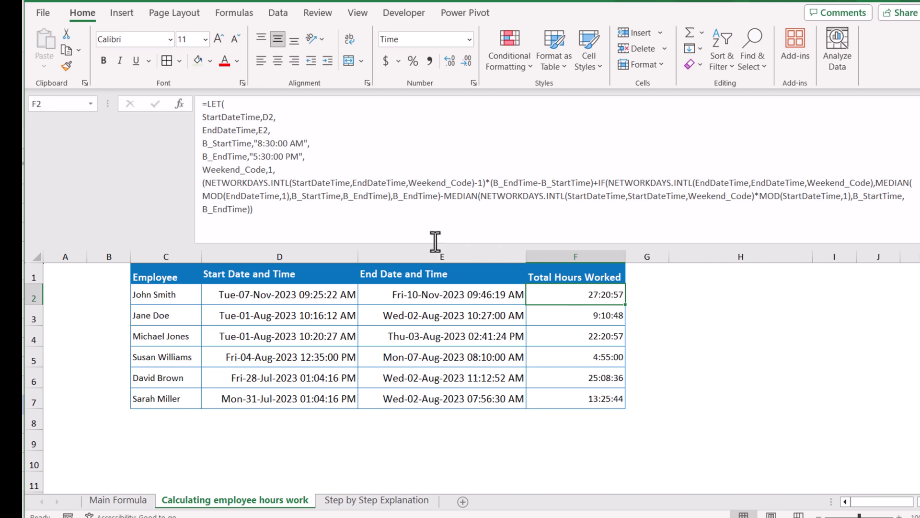
left_click(382, 227)
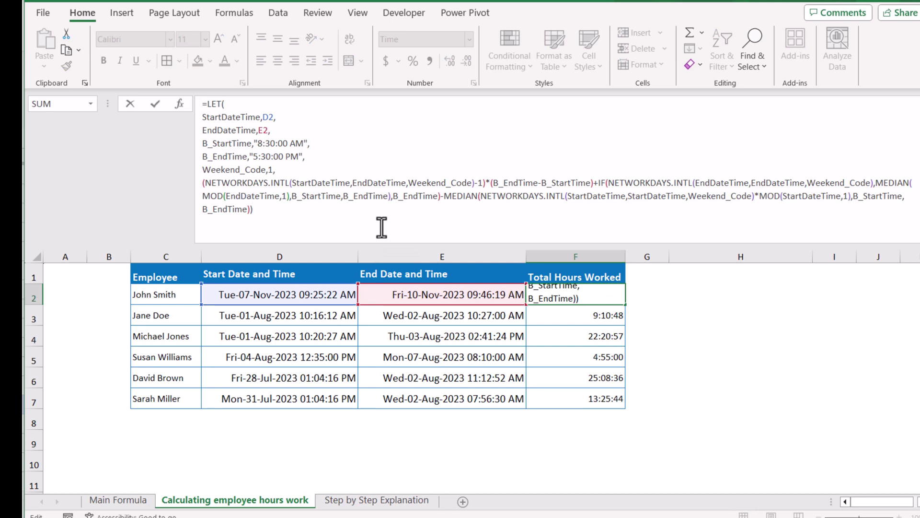
type("*24")
key("Return")
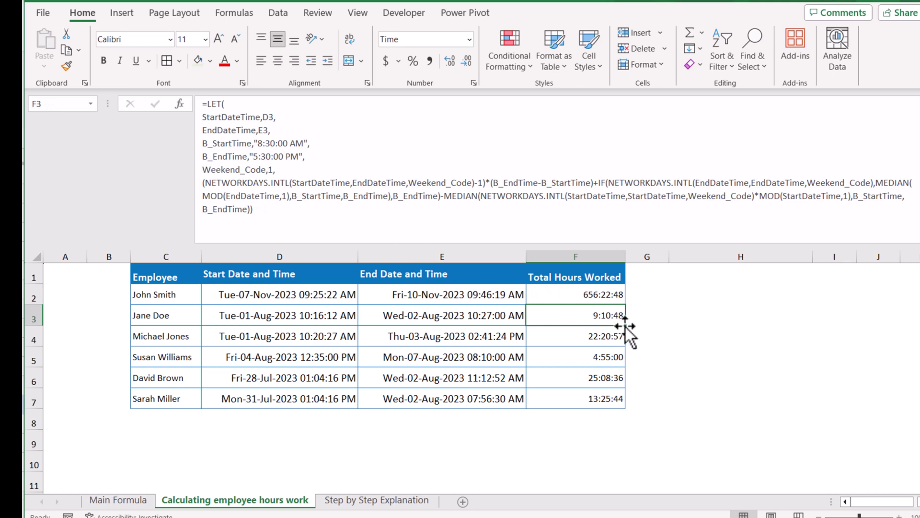
- Format F2 as a plain number with two decimal places and fill its formula and format down to F7
left_click(610, 297)
left_click(469, 39)
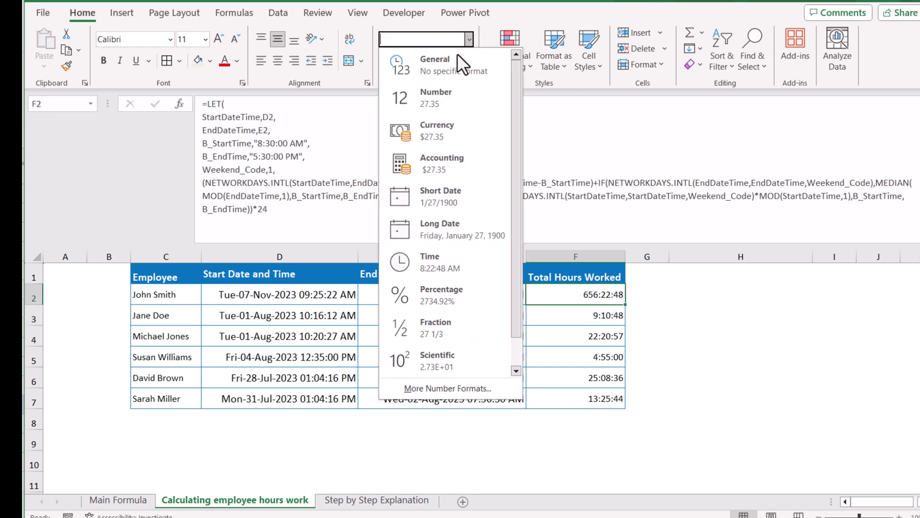
left_click(453, 62)
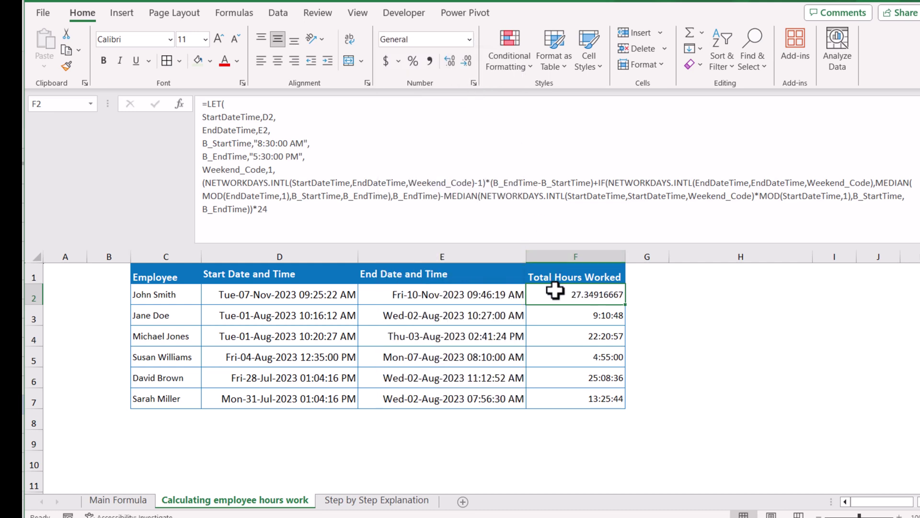
left_click(467, 62)
left_click(468, 62)
left_click(467, 62)
left_click(467, 62)
left_click(467, 61)
left_click(467, 62)
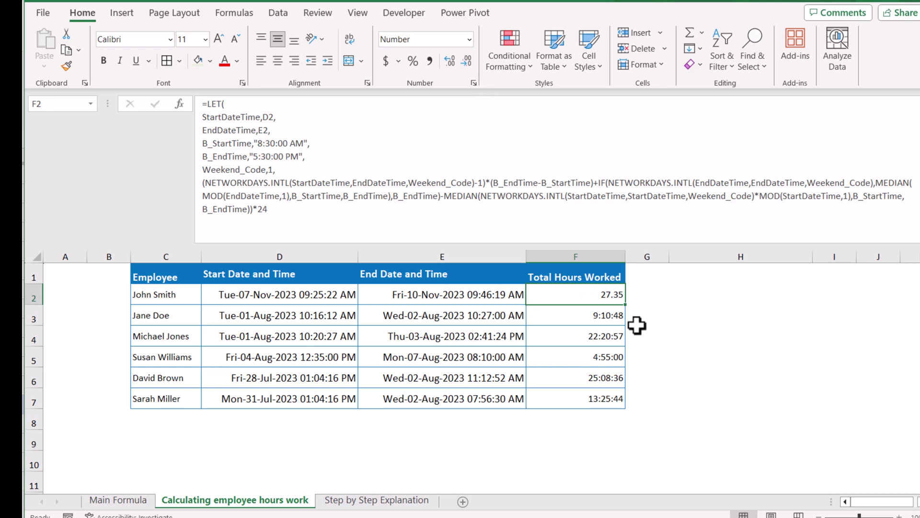
left_click_drag(625, 303, 623, 409)
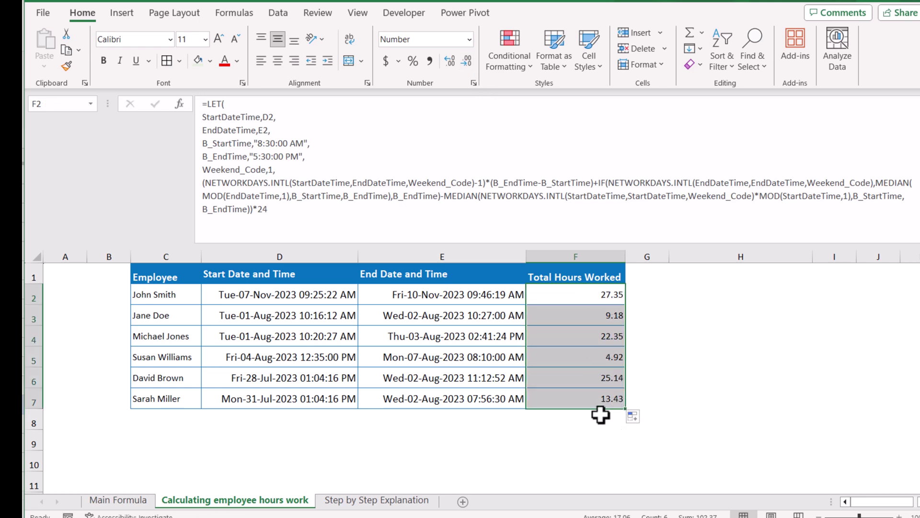
- Add an "Hourly rate" column in G1, with 10 in G2 and 20 in G3 through G7
left_click(646, 291)
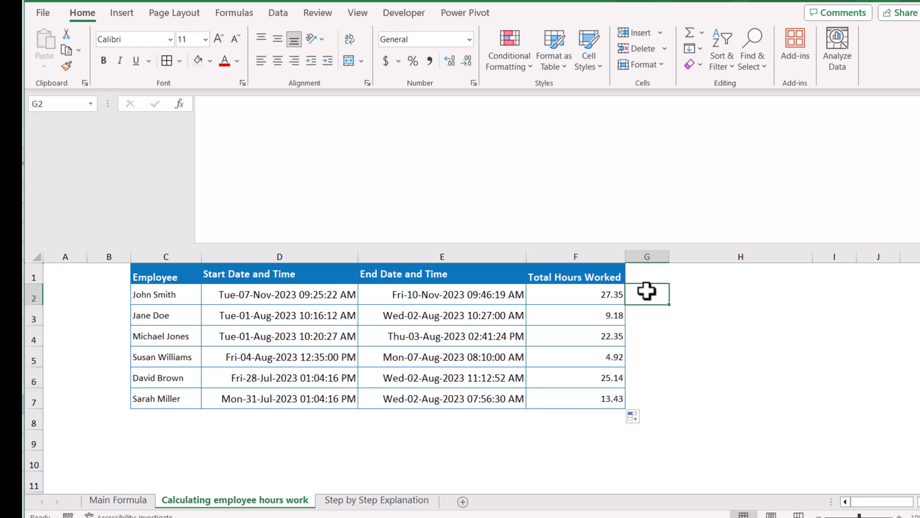
key("Up")
type("Hourly ra")
key("Return")
type("10")
key("Return")
type("2")
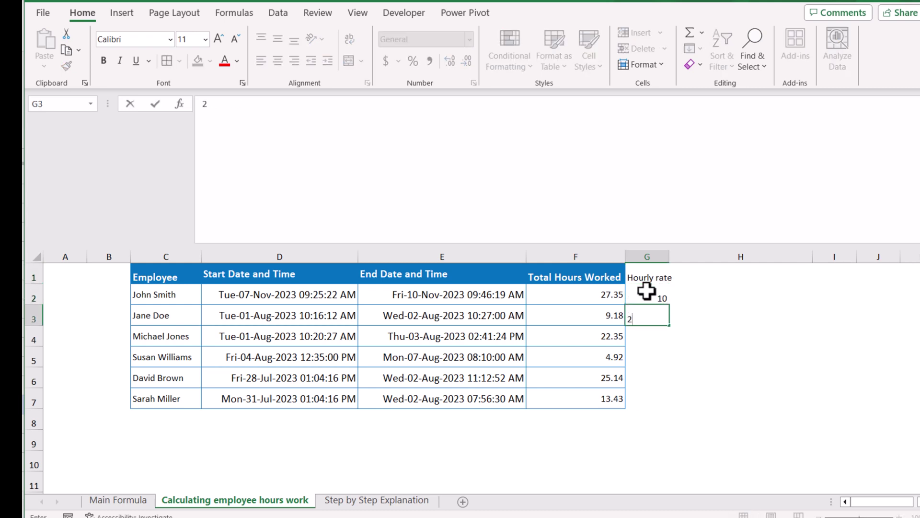
type("0")
key("Return")
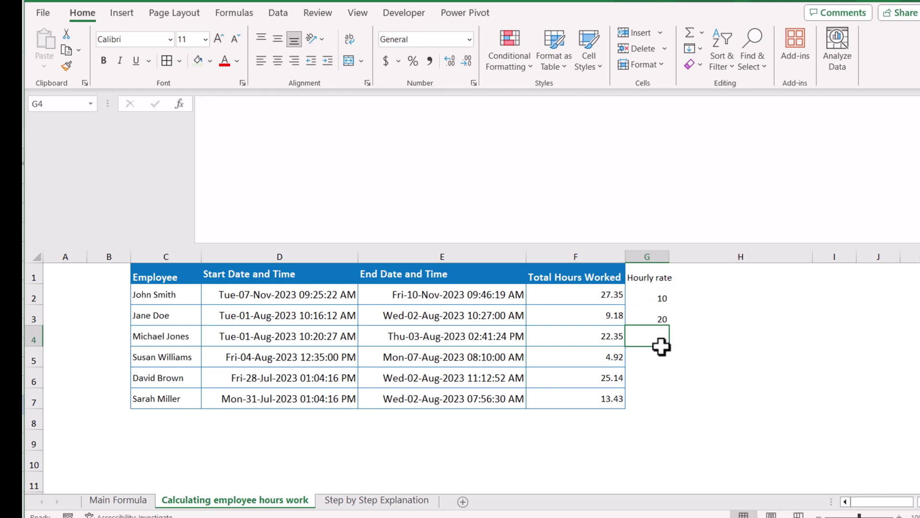
left_click(663, 319)
left_click_drag(669, 326, 670, 409)
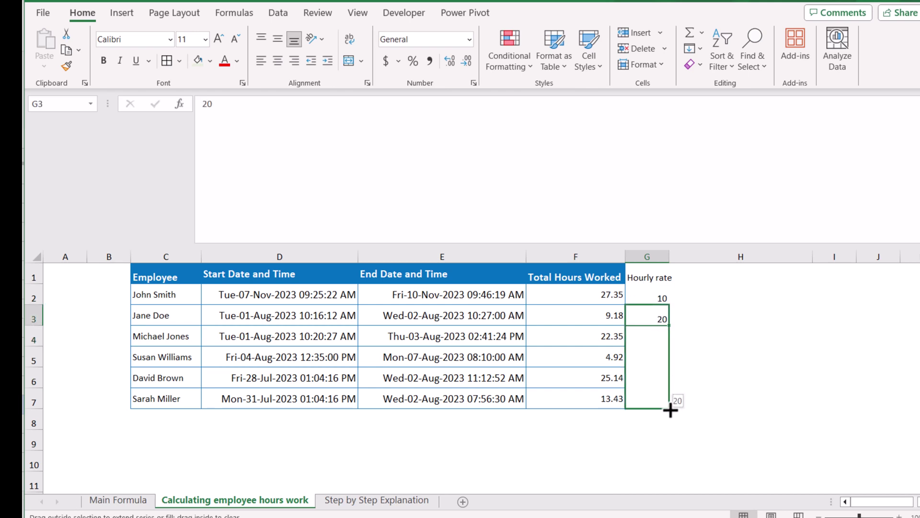
- Calculate the first employee's pay in H2 with the formula =G2*F2
left_click(694, 292)
type("=")
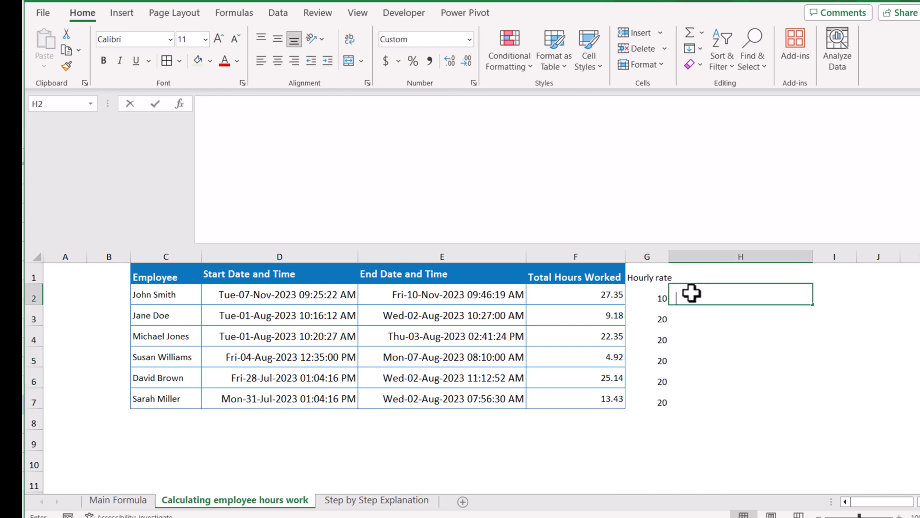
left_click(648, 295)
type("*")
left_click(613, 293)
key("Return")
- Format H2 as Currency and fill the pay formula down to H7
left_click(786, 294)
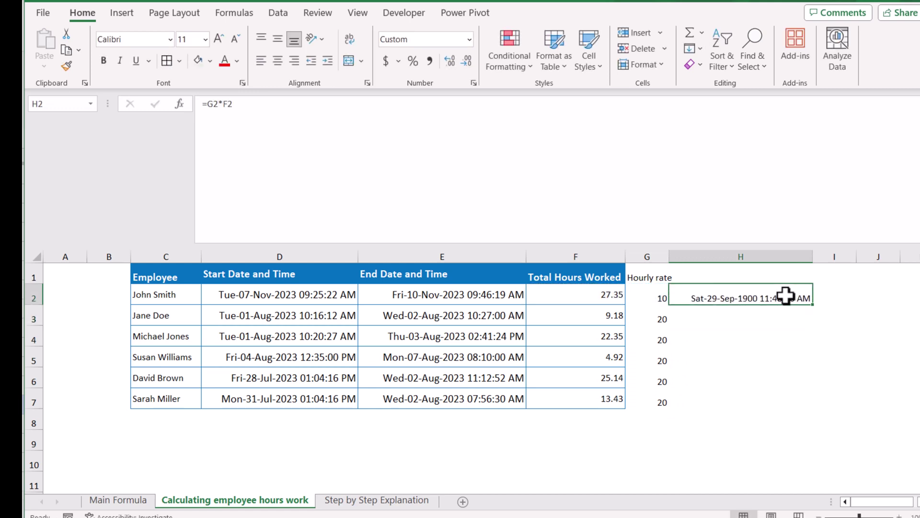
left_click(468, 38)
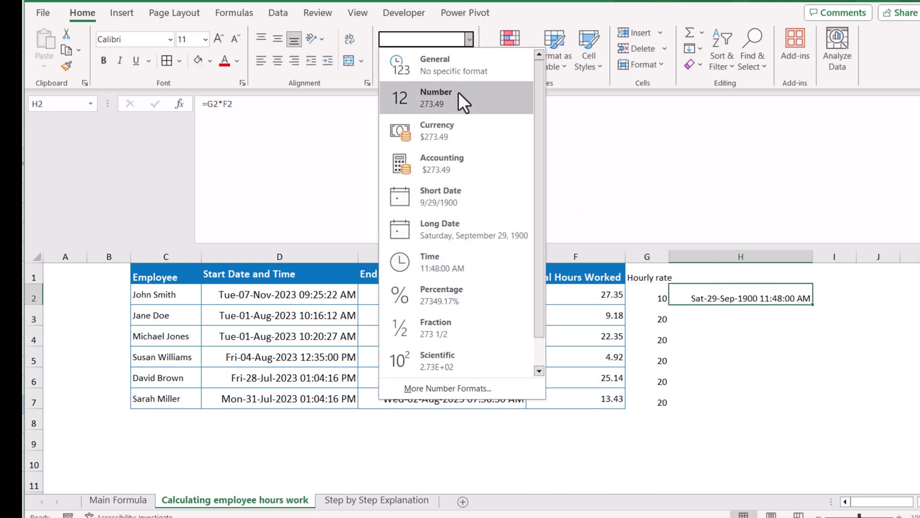
left_click(455, 131)
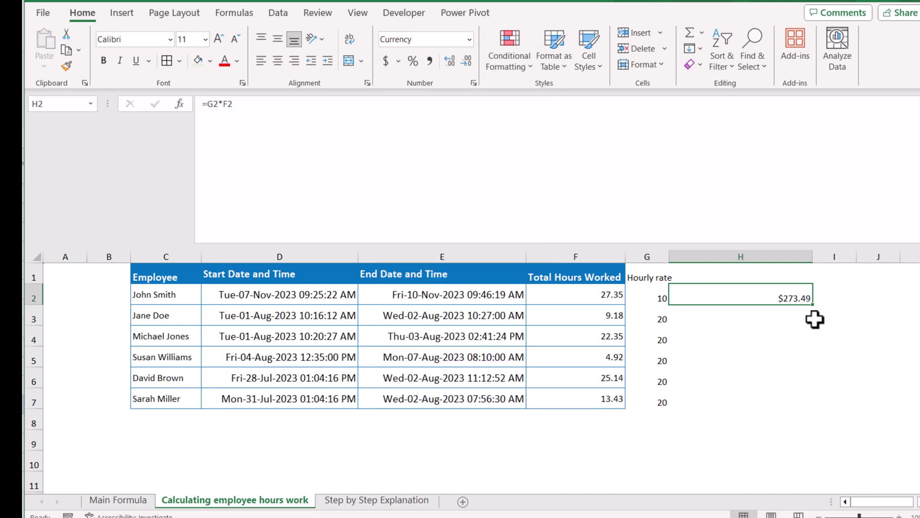
left_click_drag(813, 305, 812, 407)
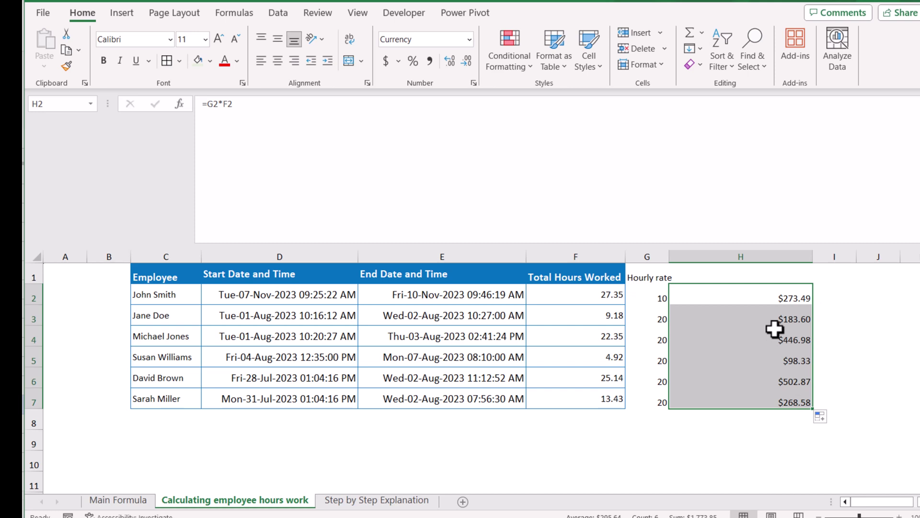
- Copy F2's LET formula without the trailing *24 into D2 of the Main Formula sheet in Google Sheets, leaving F2 itself as is
left_click(576, 294)
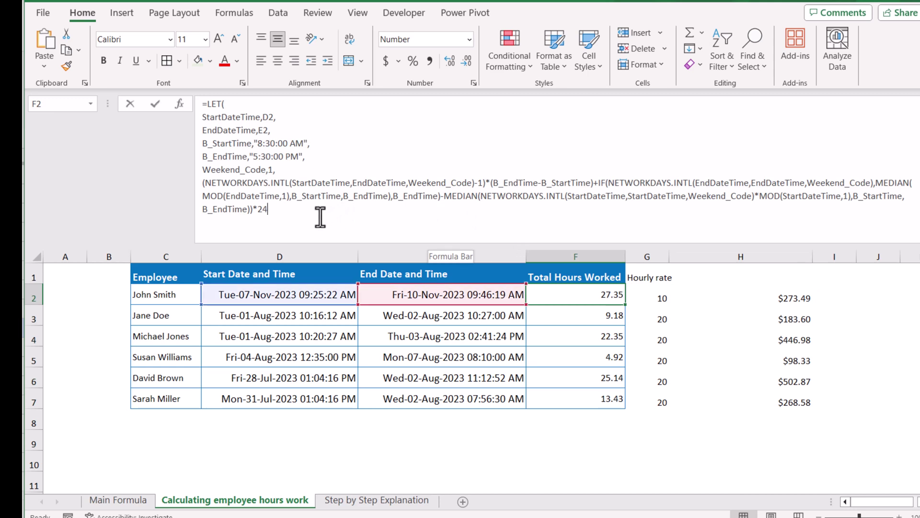
left_click(334, 219)
key("BackSpace")
key("BackSpace")
key("BackSpace")
left_click_drag(305, 221, 171, 100)
key("ctrl+c")
key("Escape")
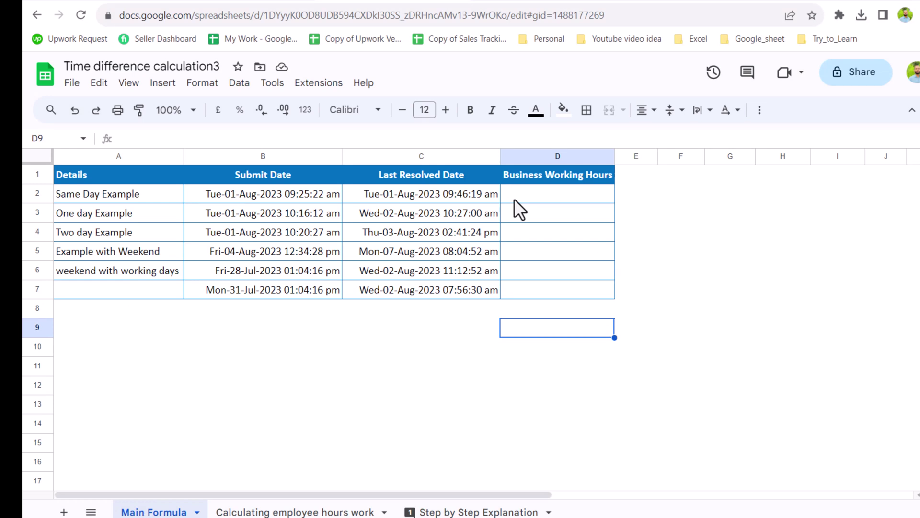
double_click(513, 199)
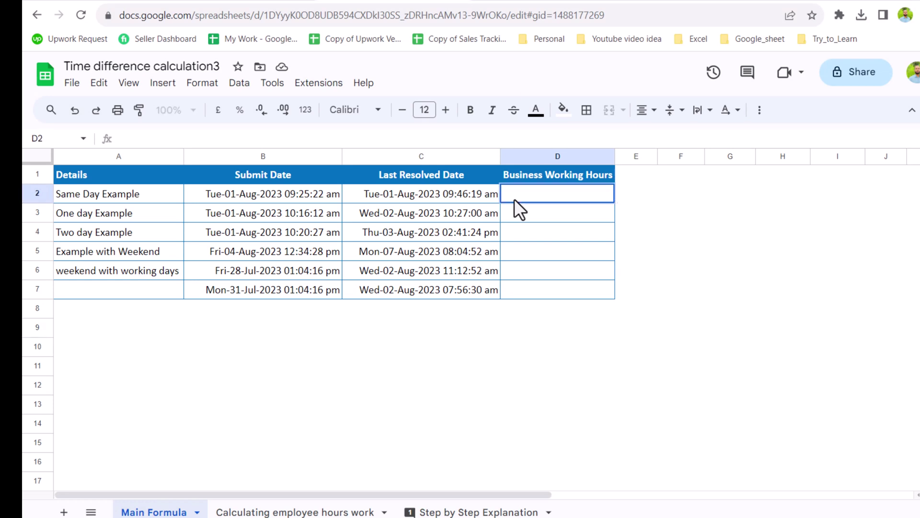
key("ctrl+v")
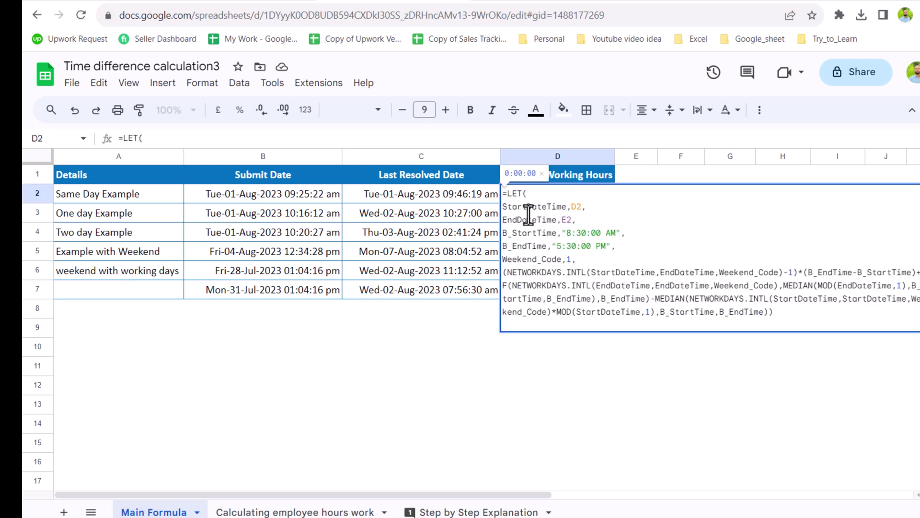
- In D2's LET formula, set StartDateTime to B2 and EndDateTime to C2, and accept the suggested auto-fill down to D7
double_click(577, 206)
key("BackSpace")
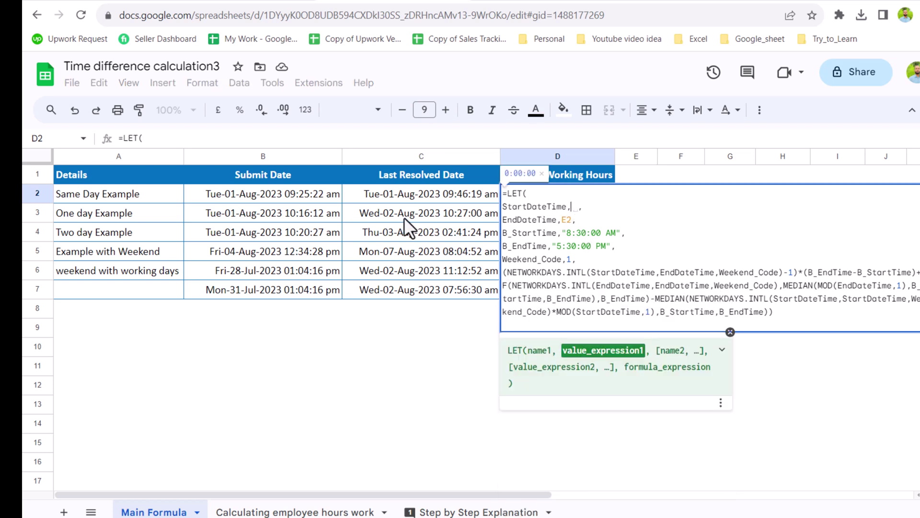
left_click(317, 199)
double_click(567, 220)
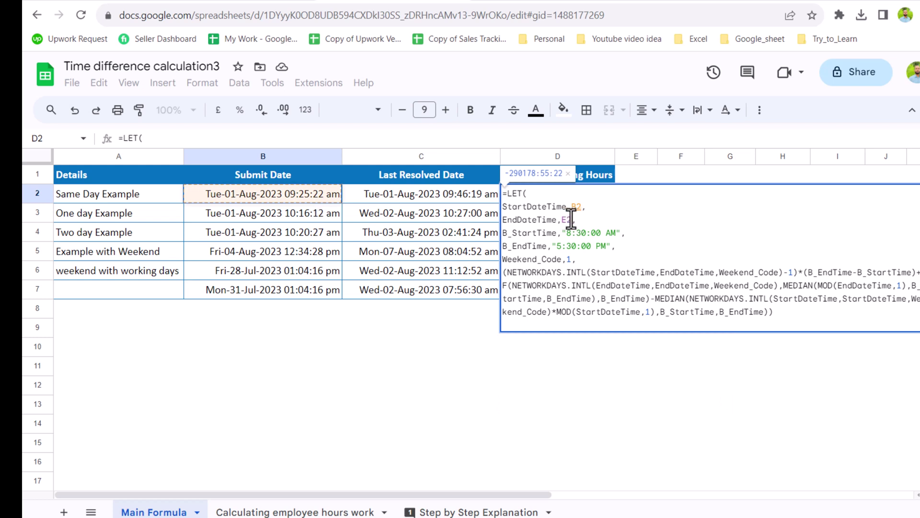
key("BackSpace")
left_click(453, 197)
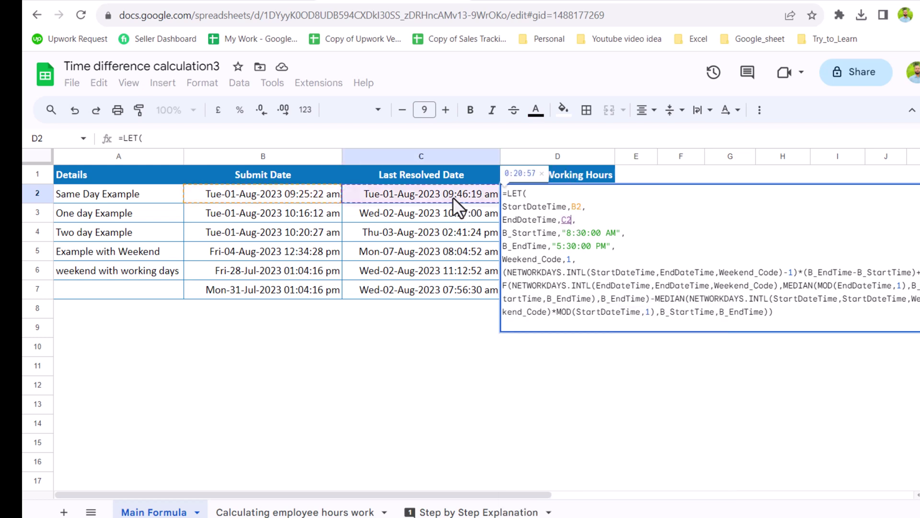
key("Return")
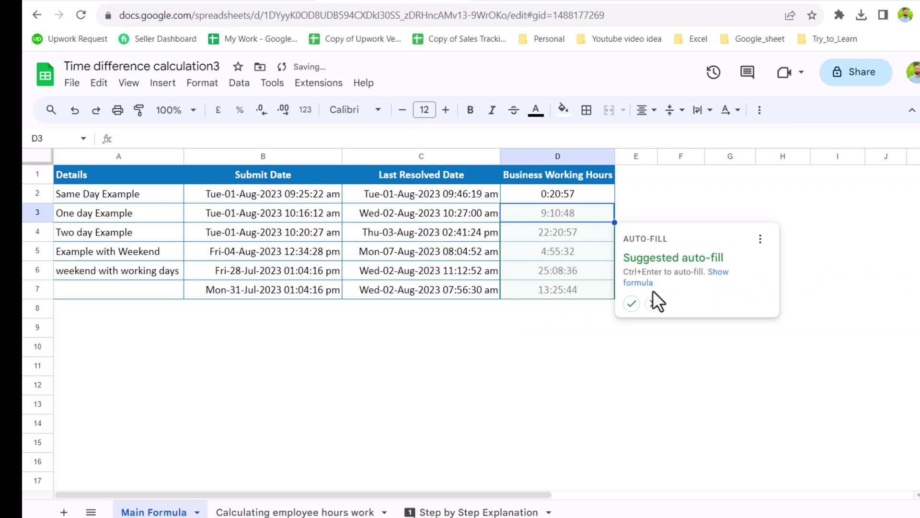
left_click(629, 303)
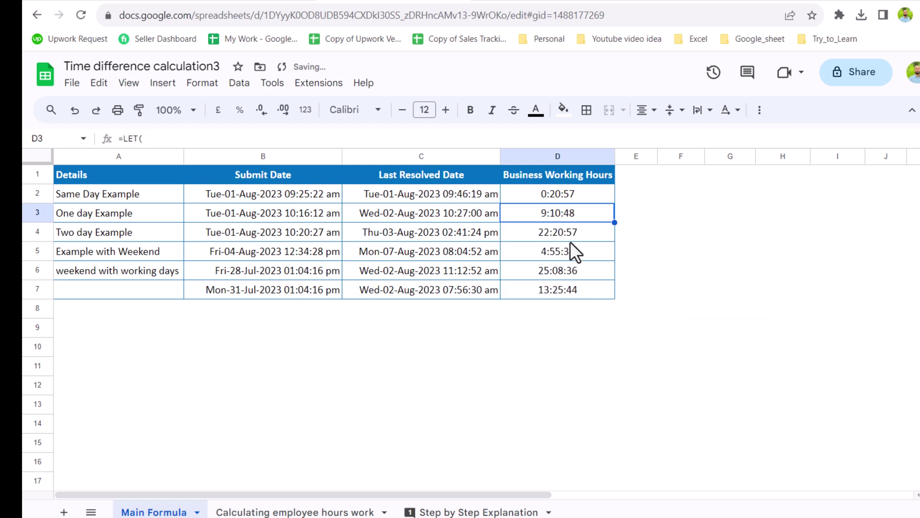
- Convert D2's working time to decimal hours in E2 with the formula =D2*24
left_click(640, 191)
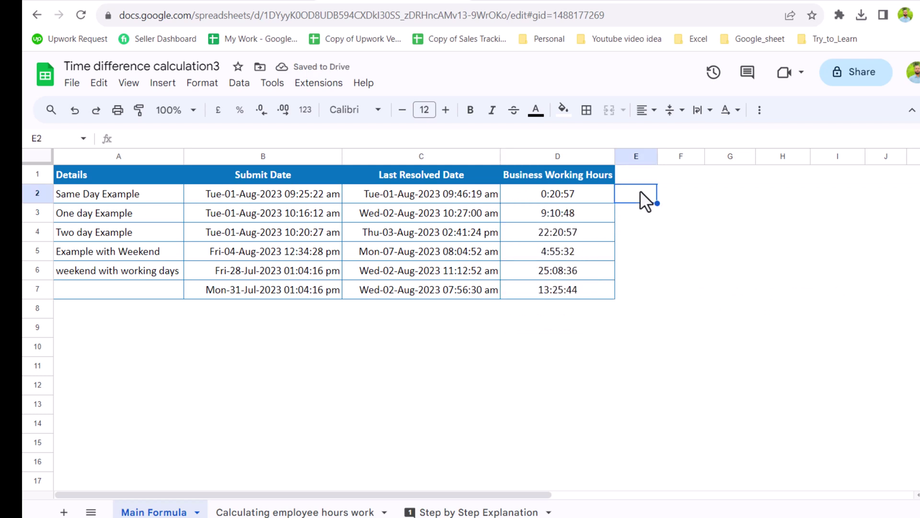
type("=")
left_click(602, 198)
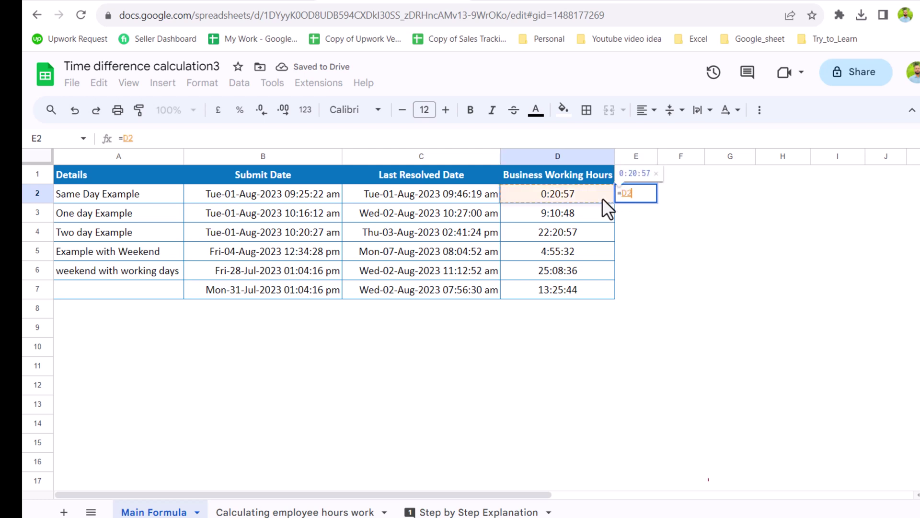
type("*24")
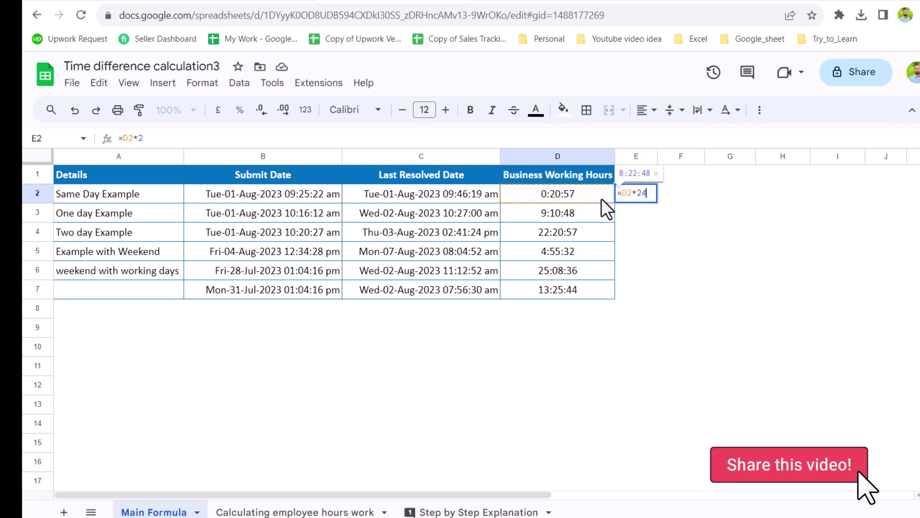
key("Return")
left_click(696, 303)
- Format E2 as a Number and fill its formula down to E7
left_click(640, 196)
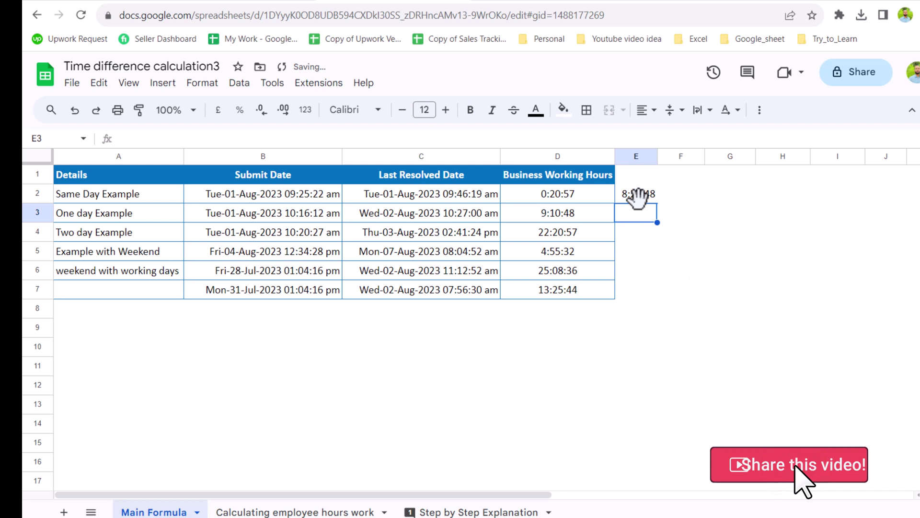
left_click(305, 109)
left_click(330, 192)
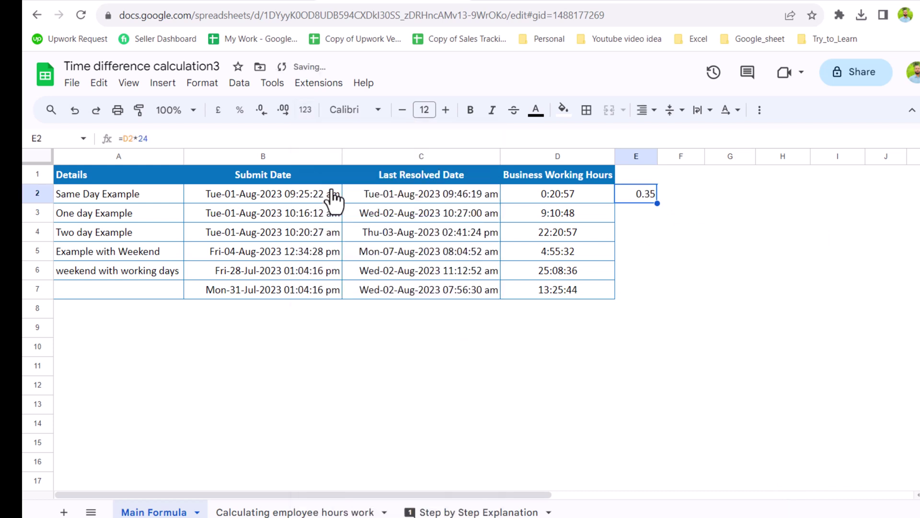
left_click_drag(657, 205, 663, 297)
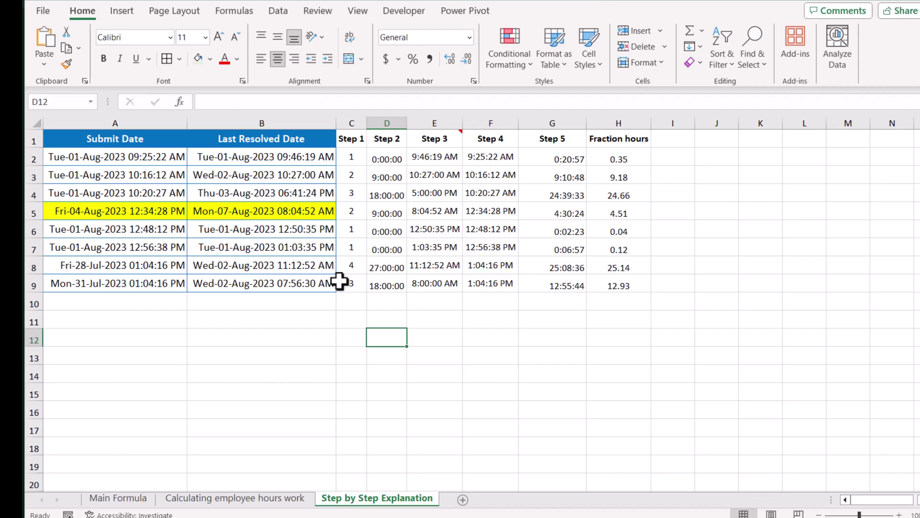
- Switch to Excel's Step by Step Explanation sheet and examine the Step 1 and Step 2 formulas in C2 and D2
left_click(359, 158)
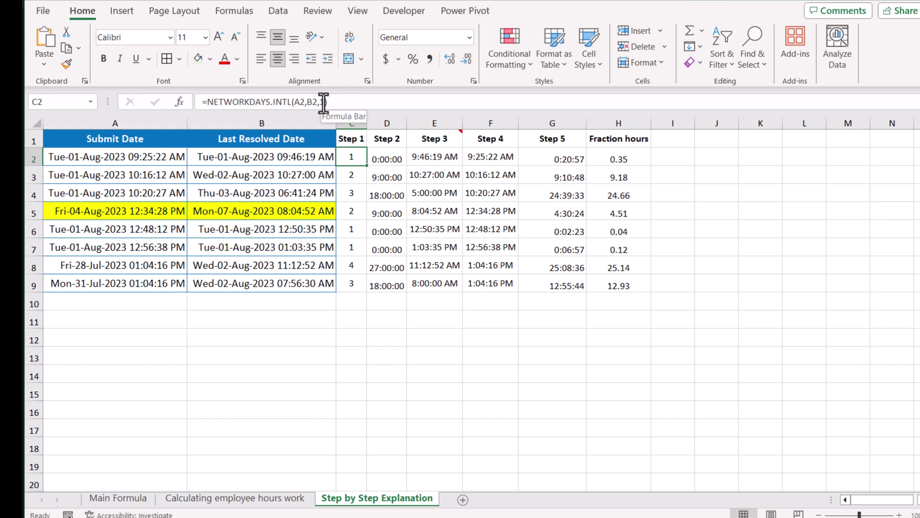
left_click(389, 158)
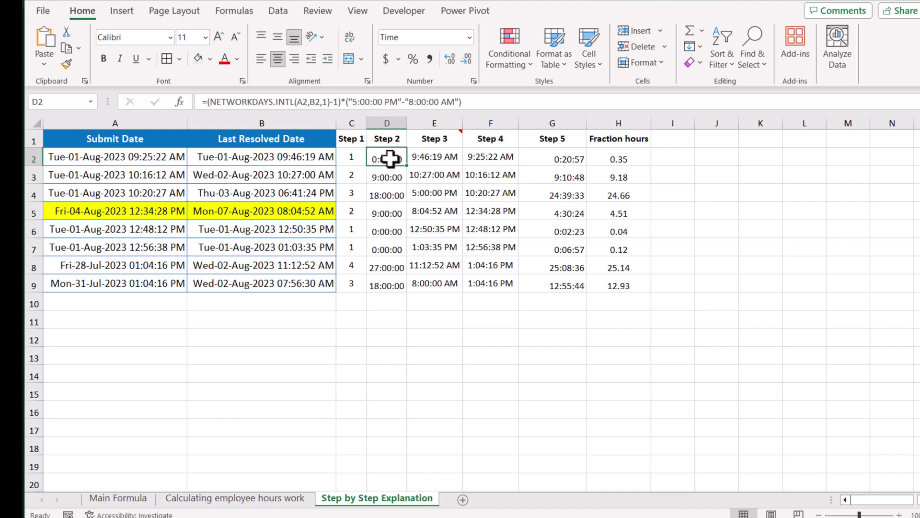
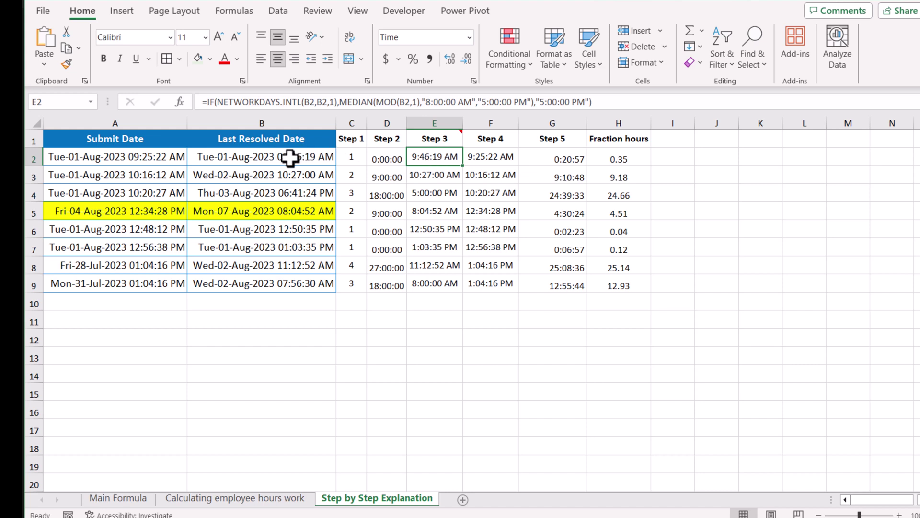
- Change the Last Resolved Date time in B2 to 9:46:19 PM and check the Step 3 result in E2
double_click(319, 157)
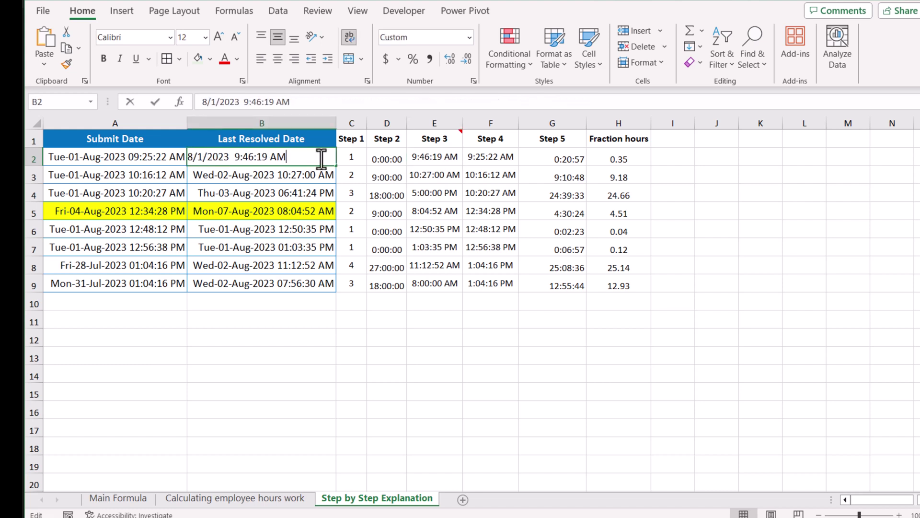
left_click(309, 102)
key("BackSpace")
key("BackSpace")
key("BackSpace")
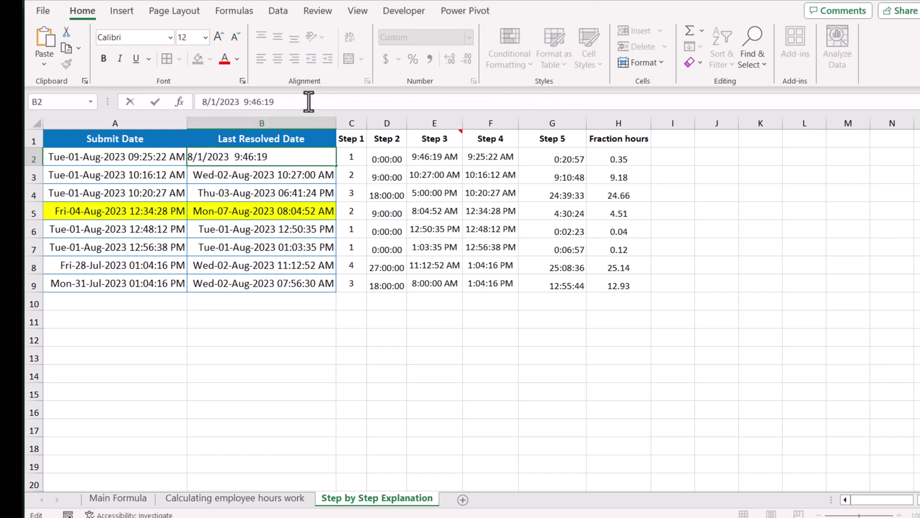
type("PM")
key("Return")
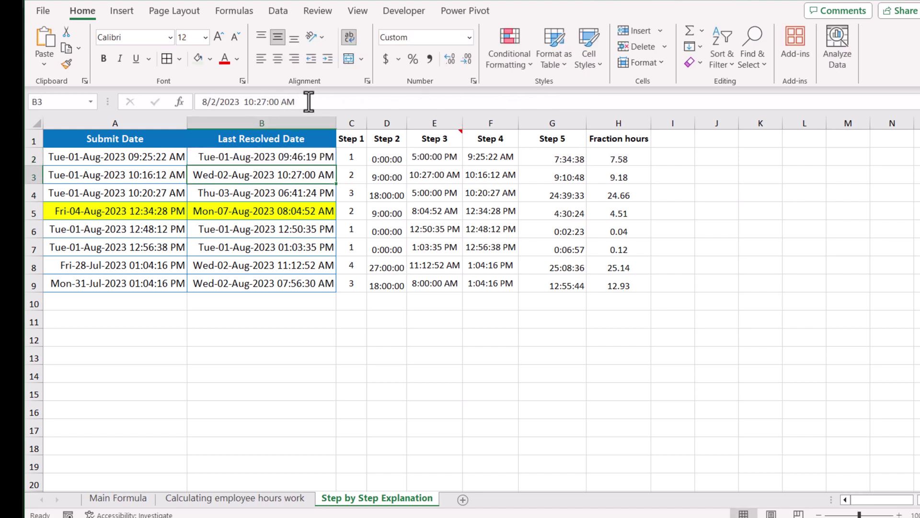
left_click(421, 156)
- Change the Last Resolved Date time in B2 to 7:46:19 AM and check the Step 3 formula in E2
left_click(315, 156)
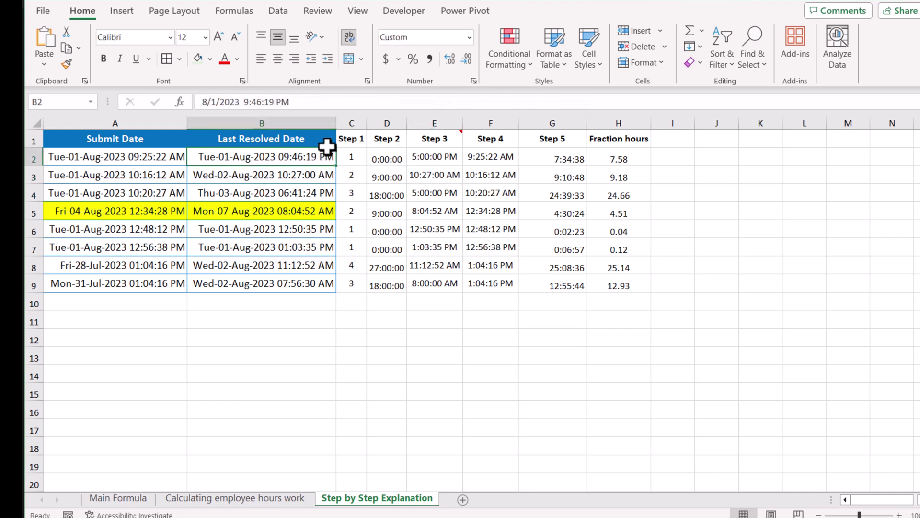
left_click(321, 102)
key("BackSpace")
key("BackSpace")
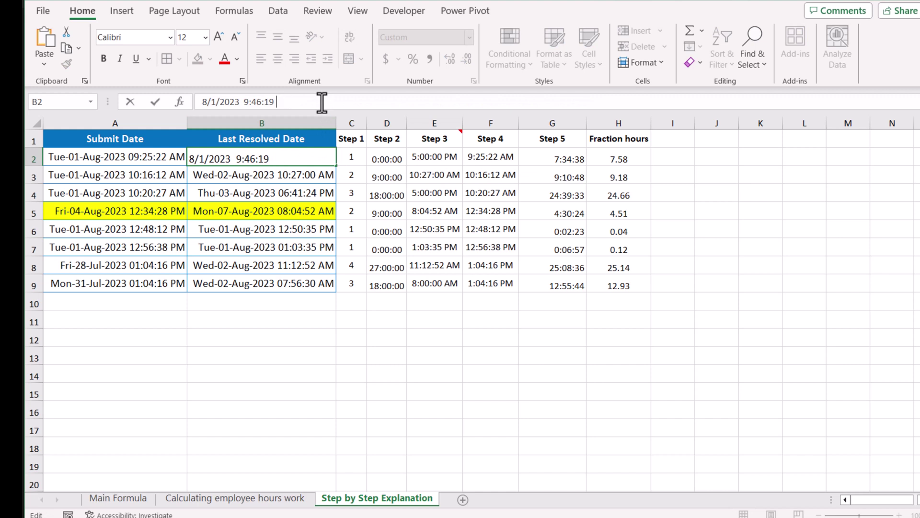
type("AM")
key("BackSpace")
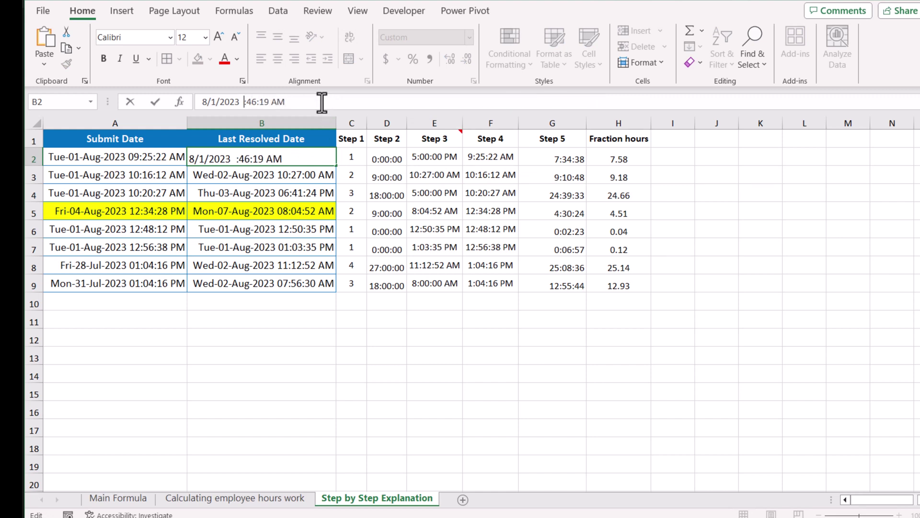
type("7")
key("Return")
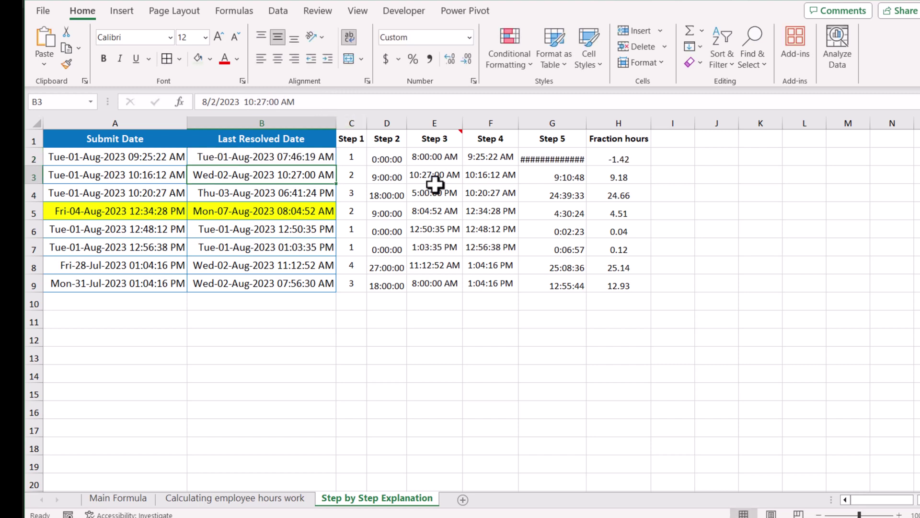
left_click(446, 159)
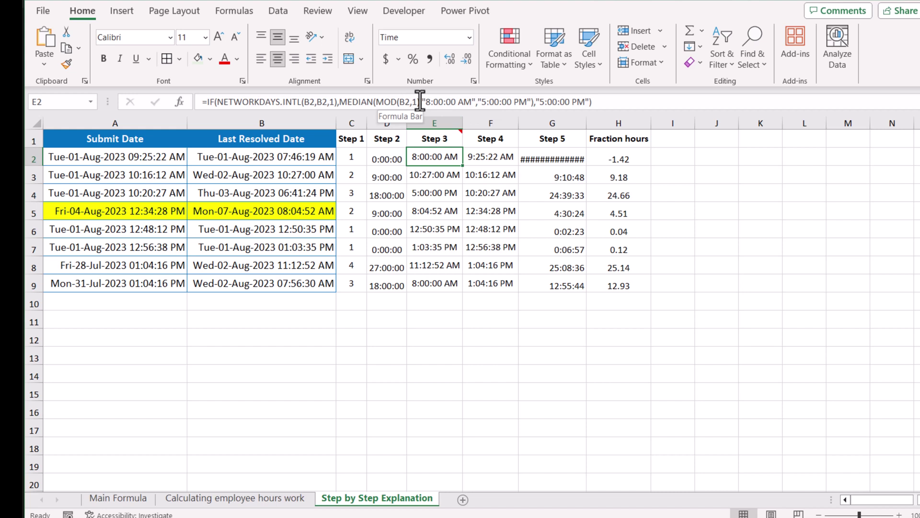
- Extract the time portion of B2 in D13 with the formula =MOD(B2,1), formatted as Time
left_click(389, 357)
type("=")
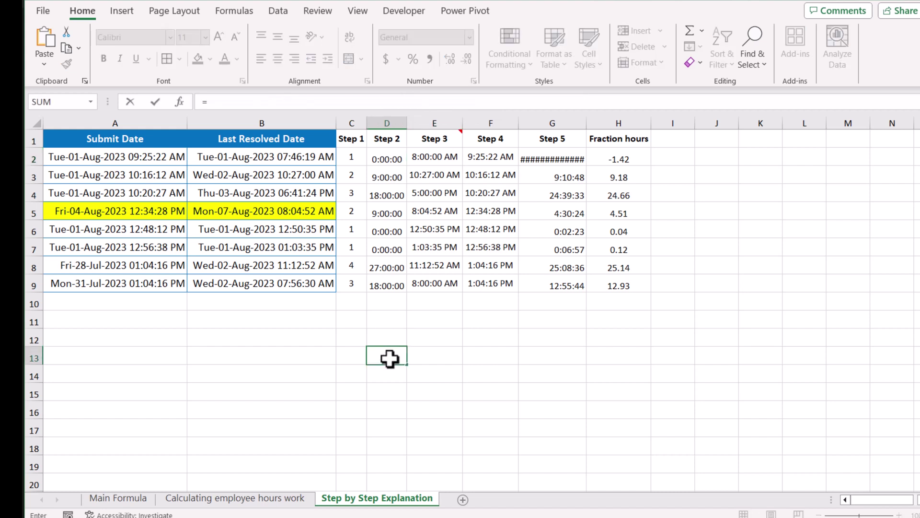
type("mode")
key("BackSpace")
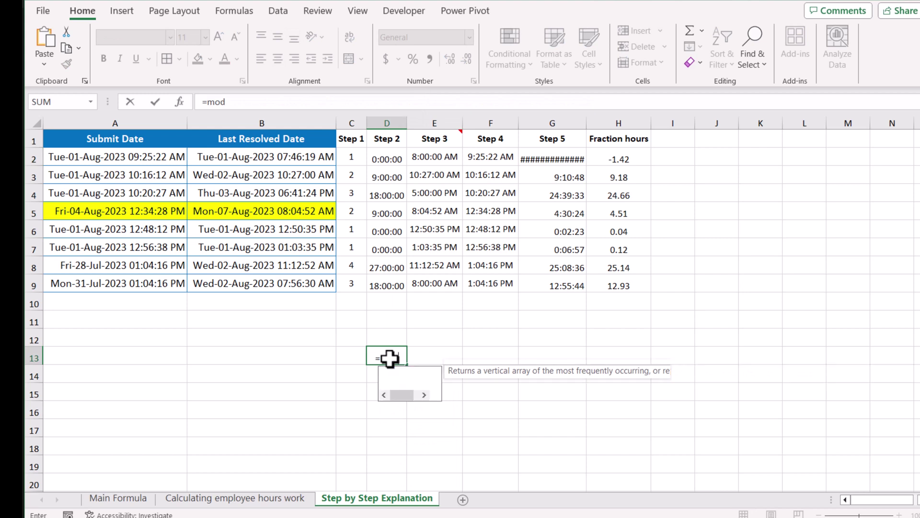
type("(")
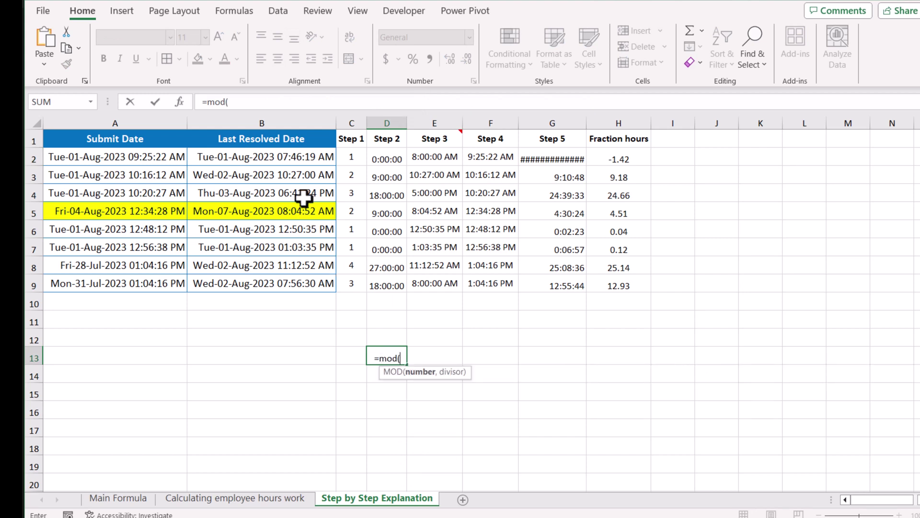
left_click(294, 161)
type(",1")
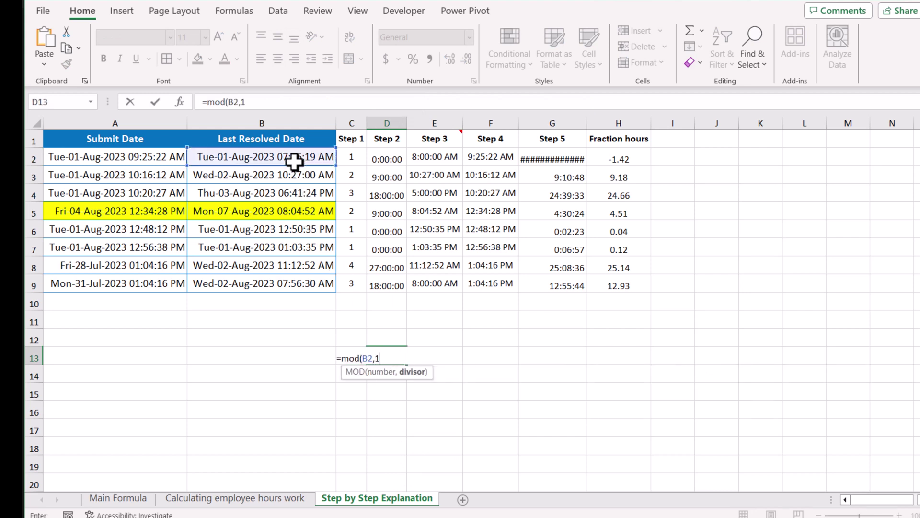
type(")")
key("Return")
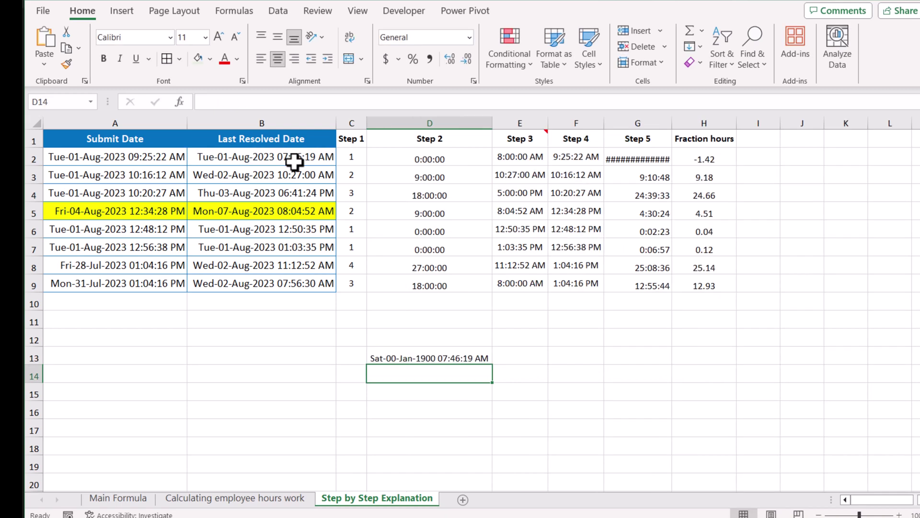
left_click(461, 360)
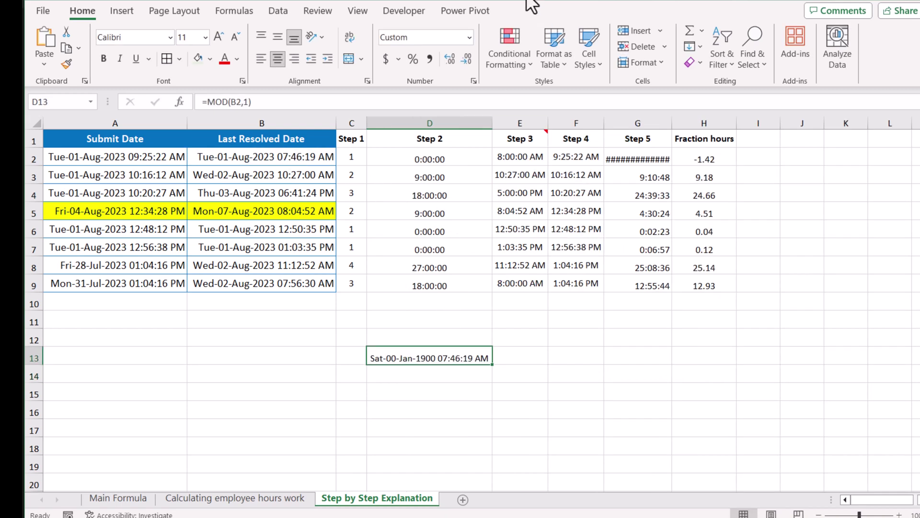
left_click(469, 36)
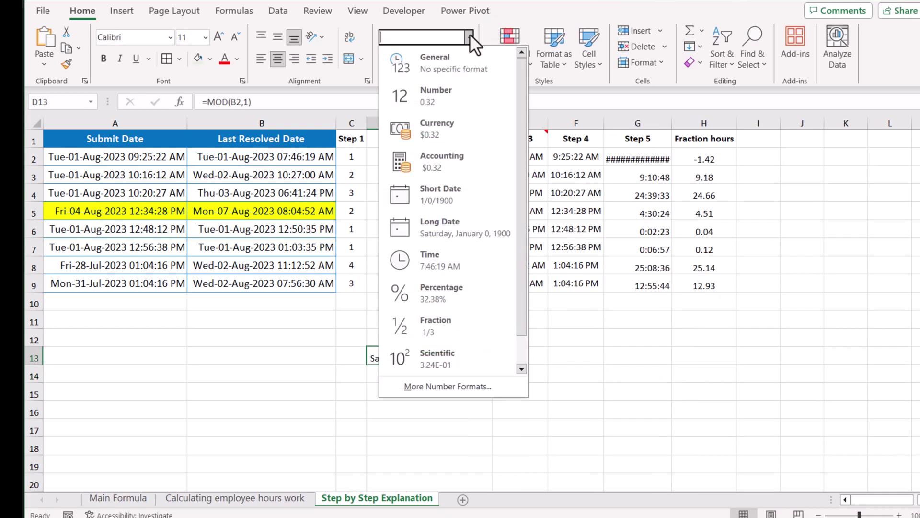
left_click(461, 254)
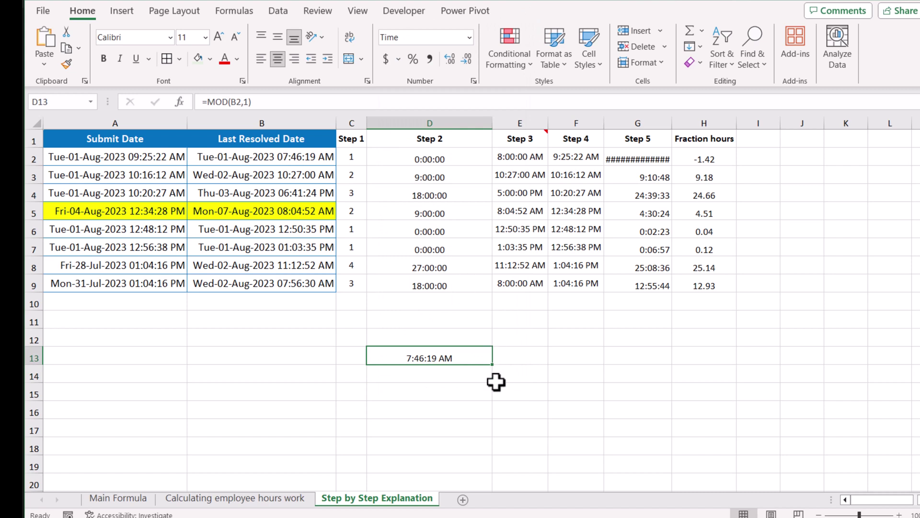
- Clear the test formula from D13 and autofit the width of column D
key("Delete")
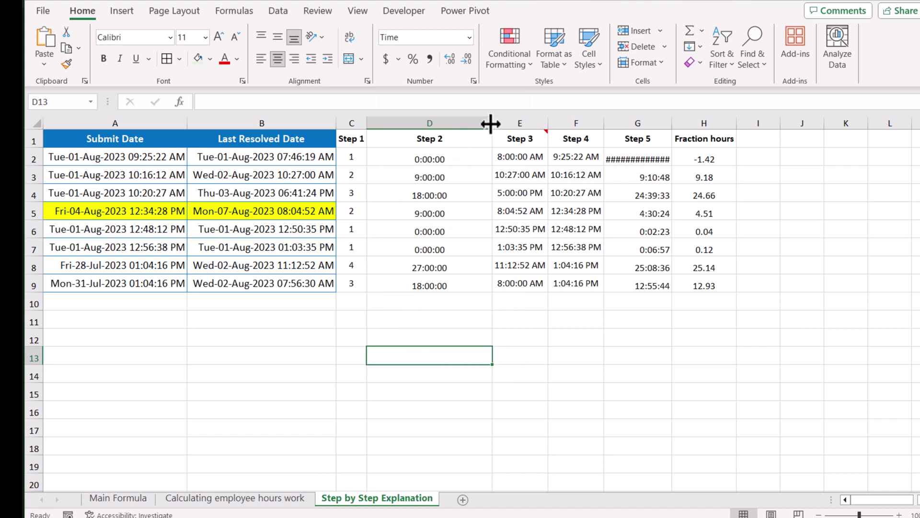
double_click(492, 123)
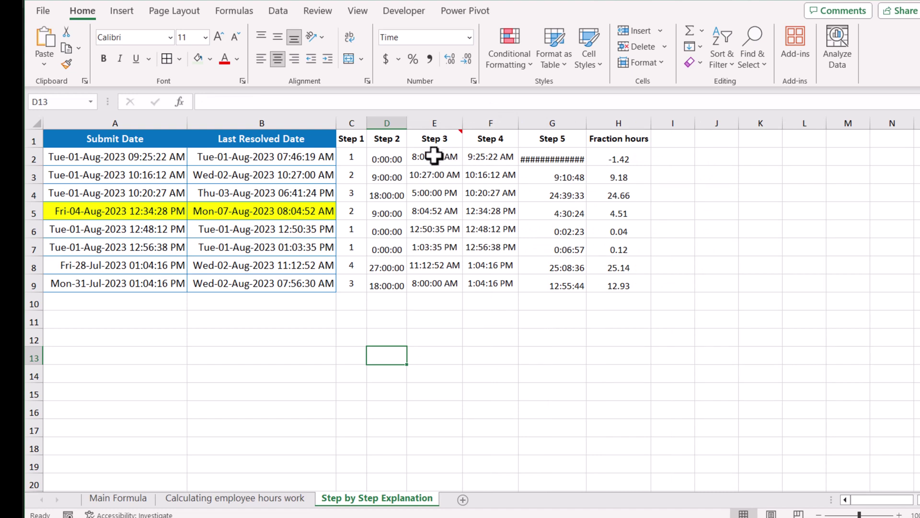
- Restore the Last Resolved Date time in B2 to 9:46:19 AM
left_click(318, 157)
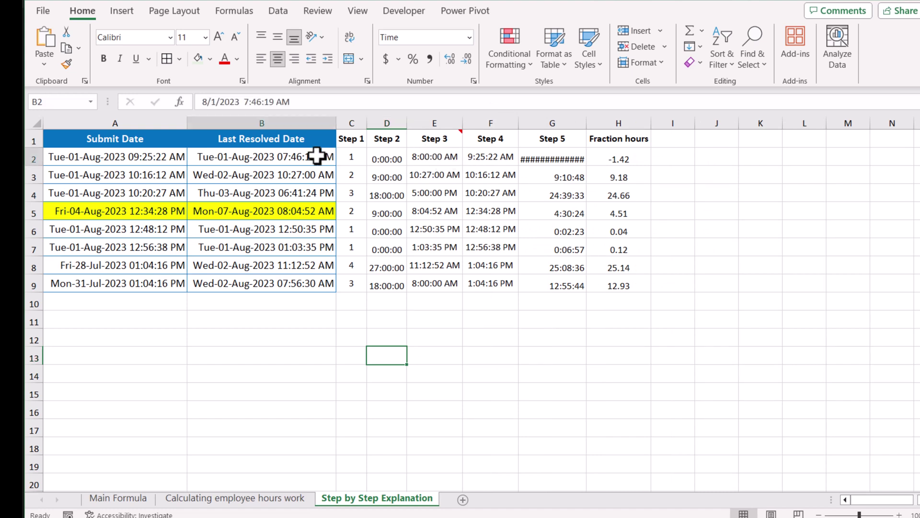
left_click(246, 101)
key("BackSpace")
type("9")
key("Return")
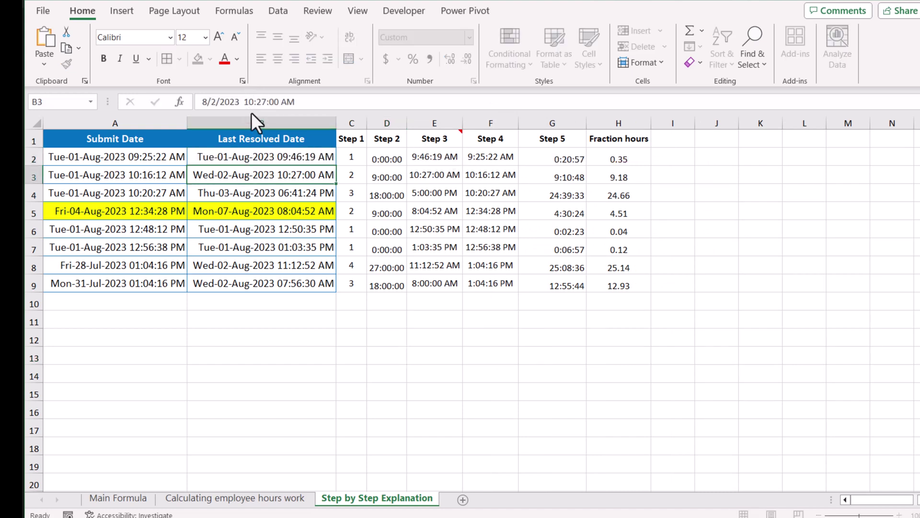
- Examine the Step 4, Step 5 and Fraction hours formulas in F2, G2 and H2
left_click(487, 161)
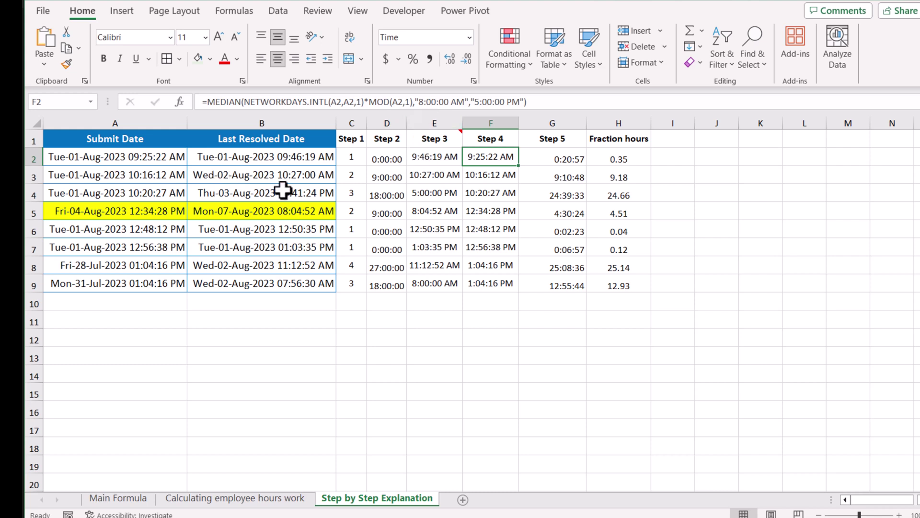
left_click(556, 163)
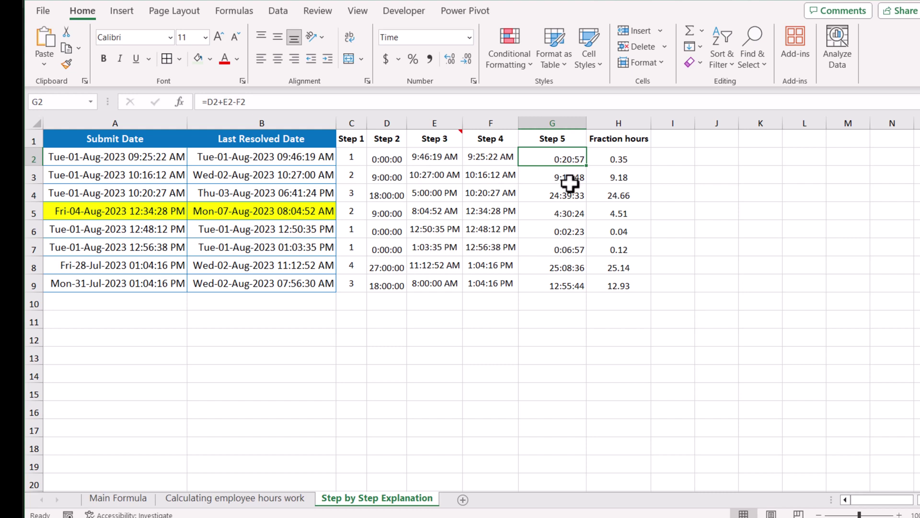
left_click(604, 163)
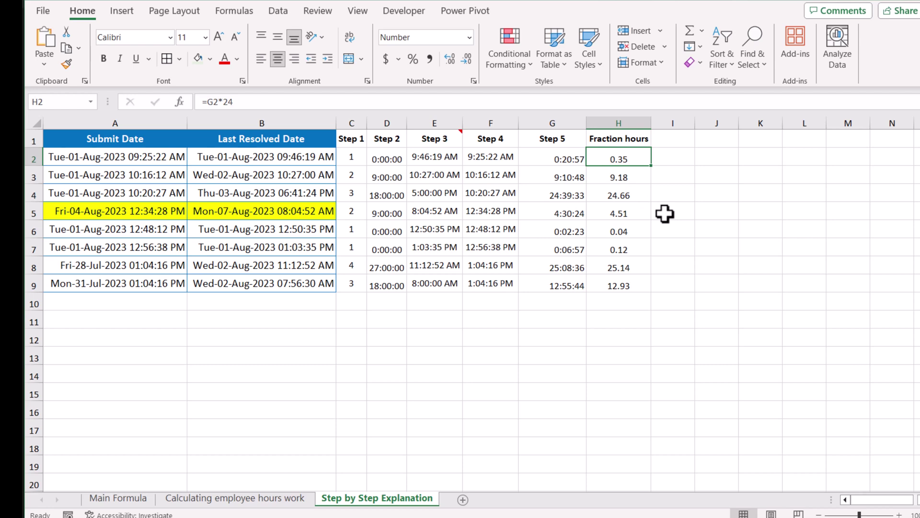
- Return to the Main Formula sheet and expand the formula bar to read D2's full LET formula
left_click(110, 498)
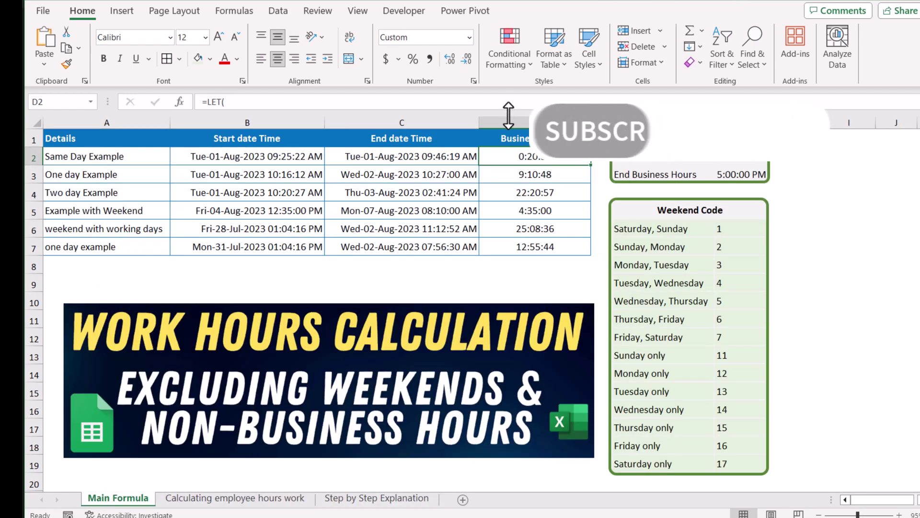
left_click_drag(508, 116, 526, 230)
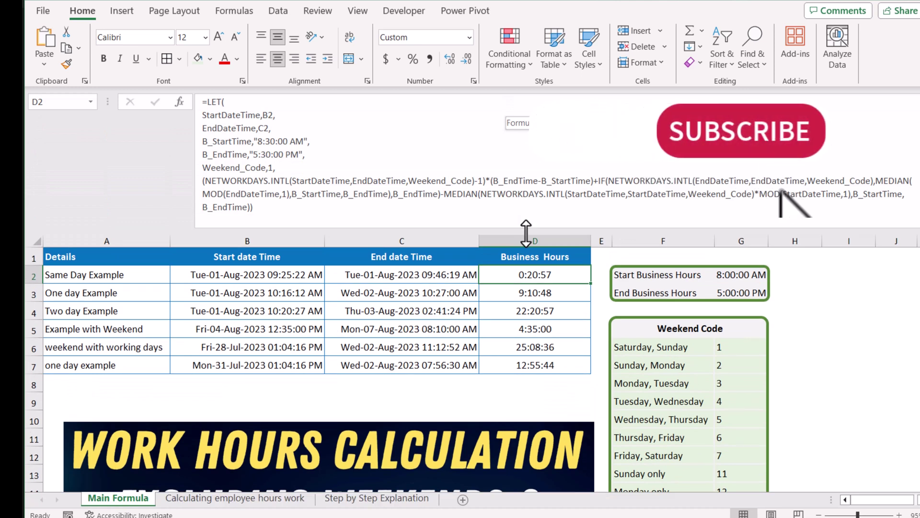